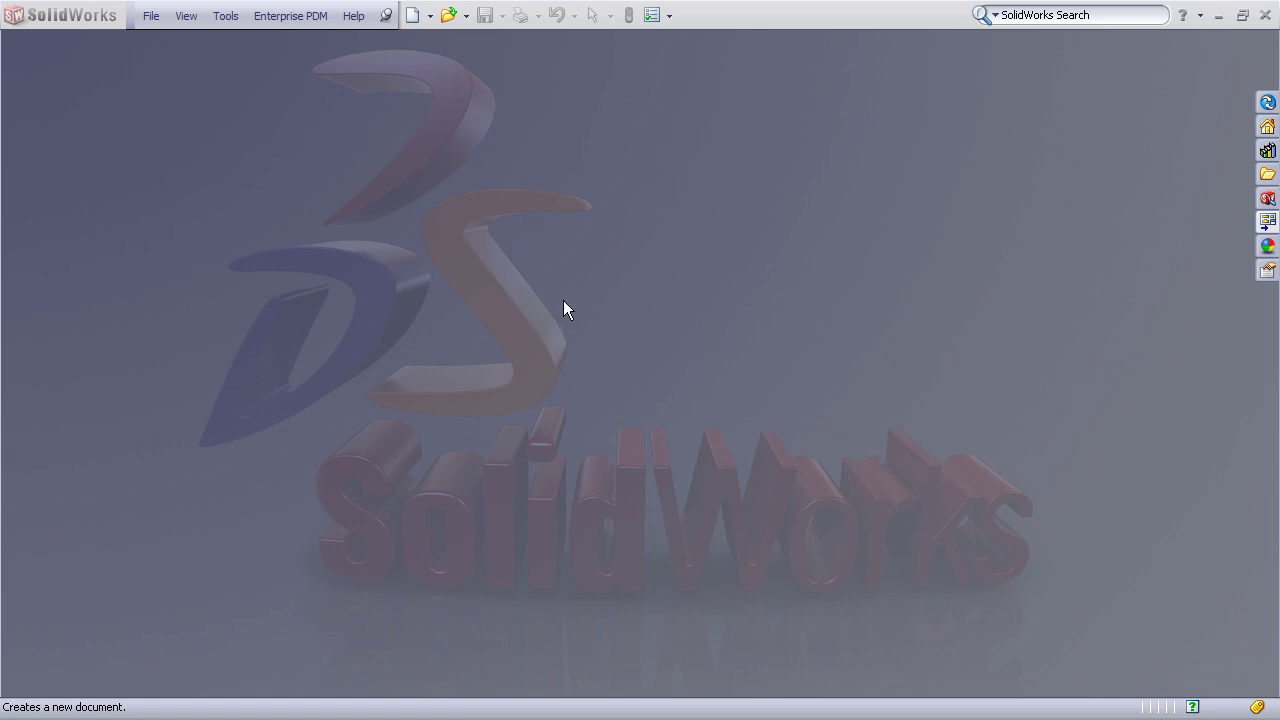
Step: Create a new blank part, Part3, from the part template on the Tutorial tab
{"action": "left_click", "coordinate": [413, 17]}
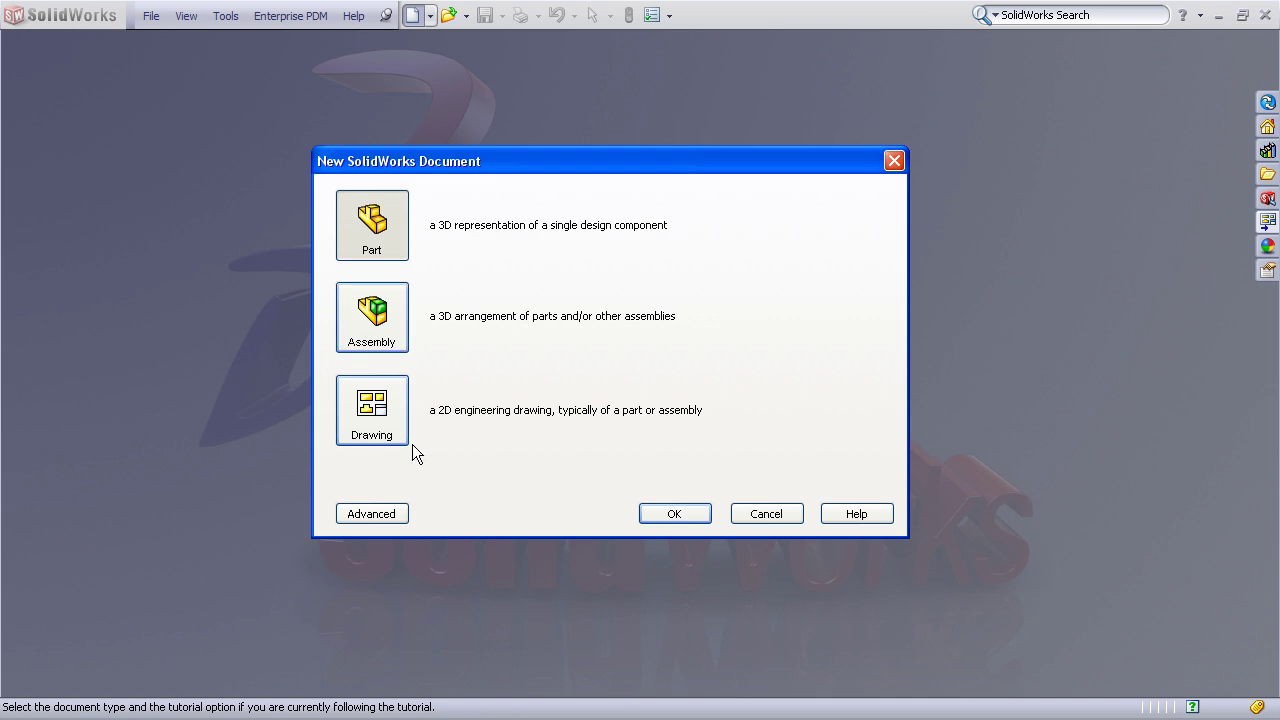
{"action": "left_click", "coordinate": [373, 515]}
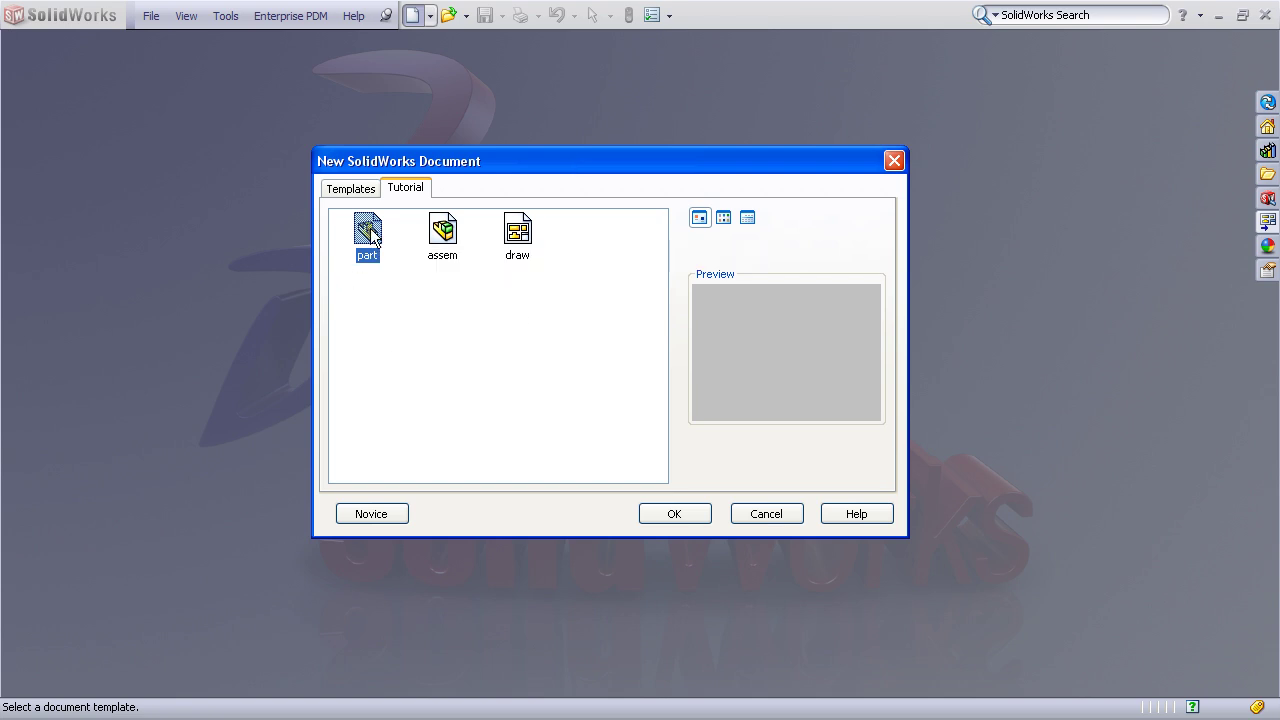
{"action": "left_click", "coordinate": [684, 516]}
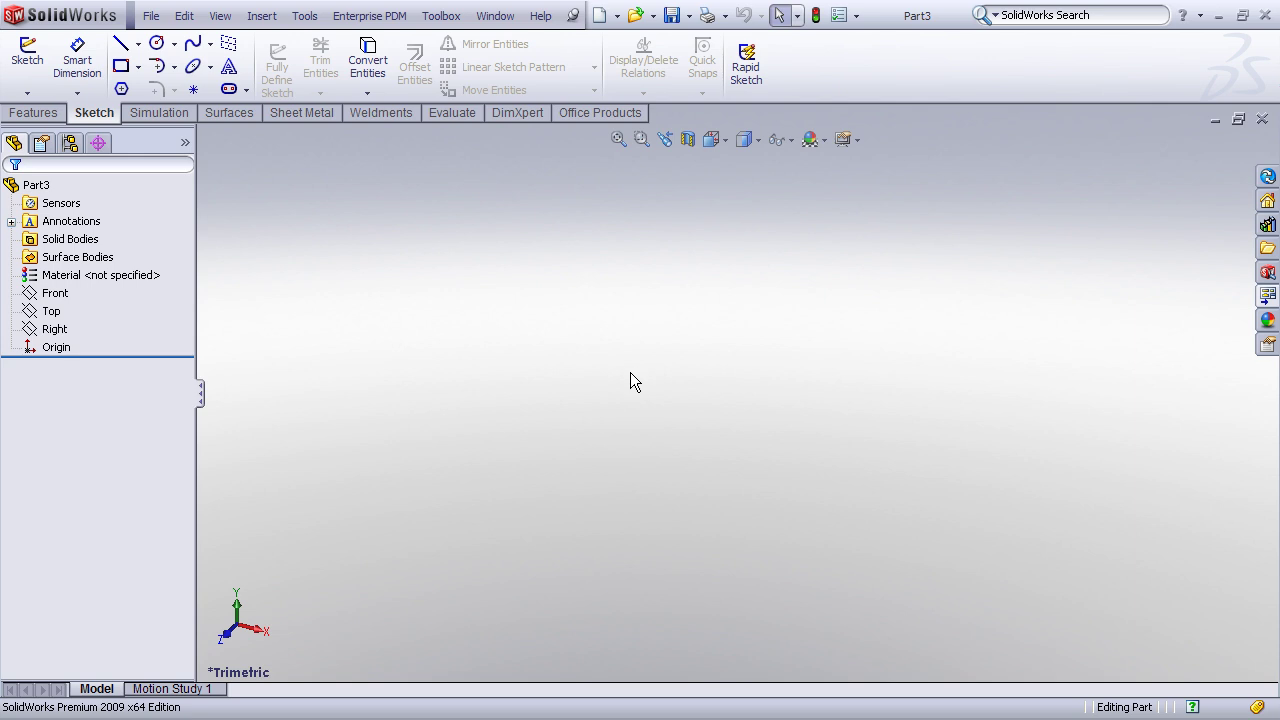
Step: In Document Properties, change the overall drafting standard from ISO to ANSI
{"action": "left_click", "coordinate": [843, 25]}
{"action": "left_click_drag", "start_coordinate": [809, 50], "coordinate": [737, 15]}
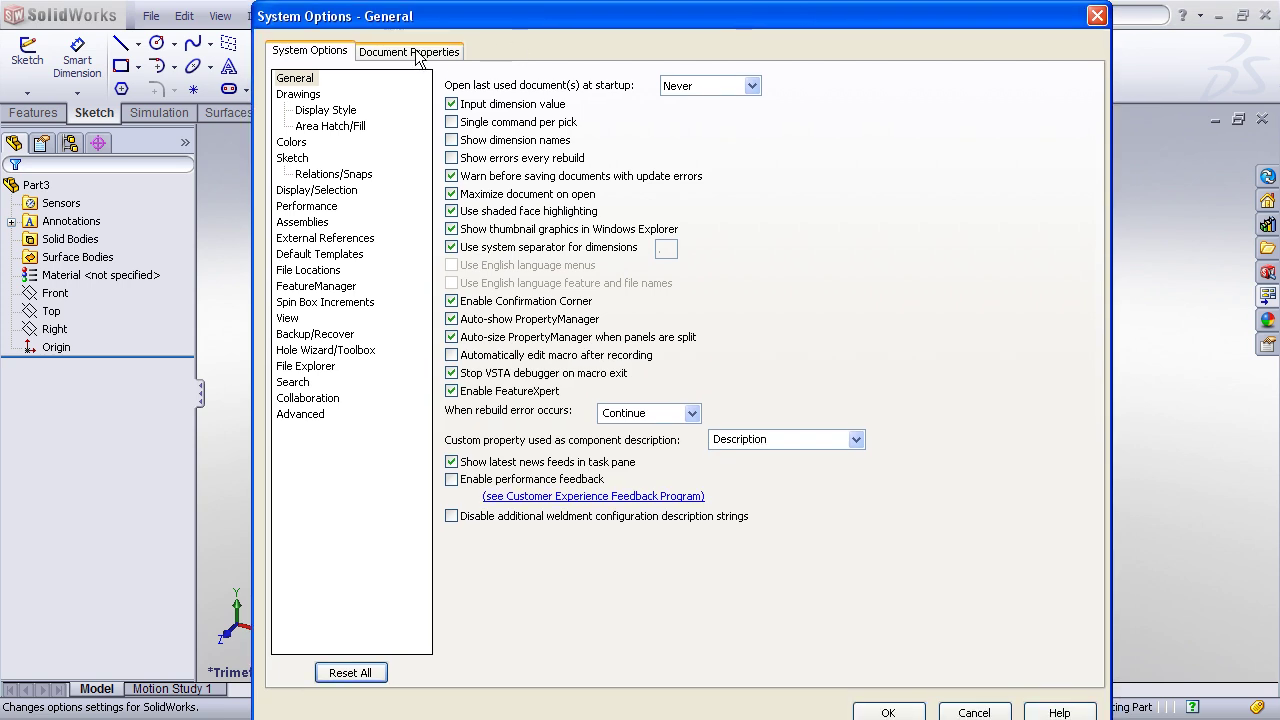
{"action": "left_click", "coordinate": [410, 51]}
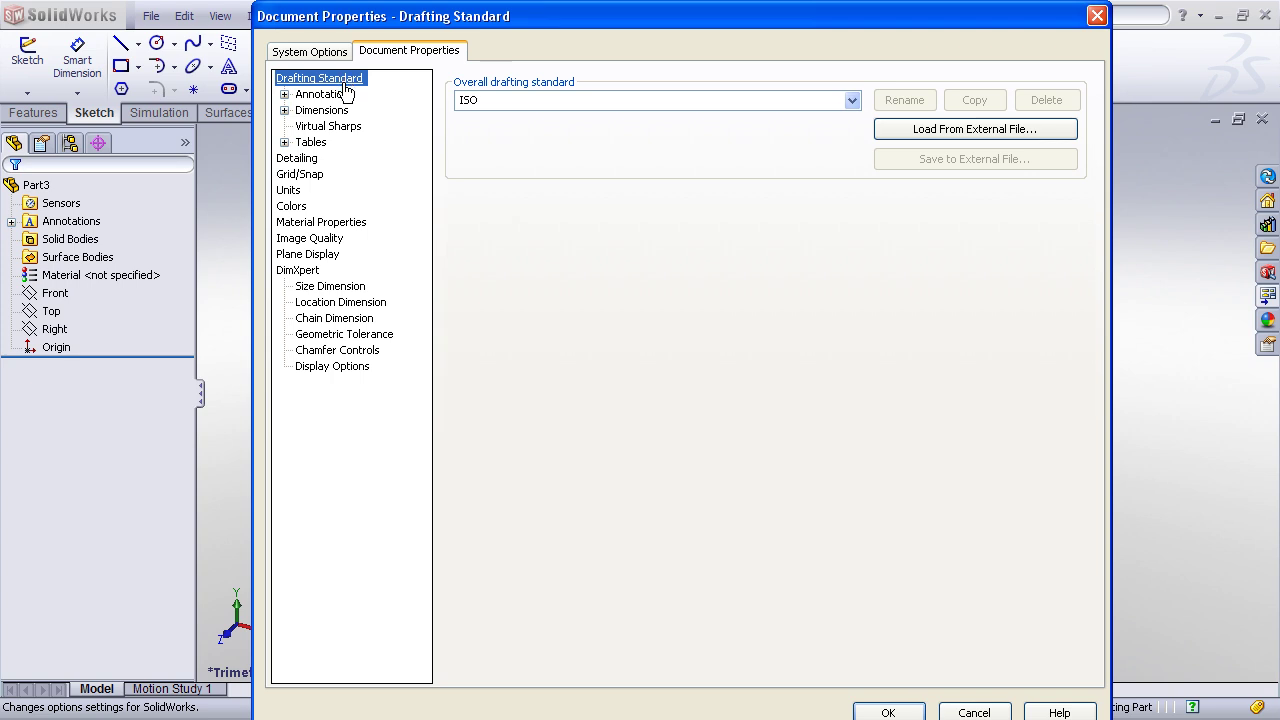
{"action": "left_click", "coordinate": [851, 103]}
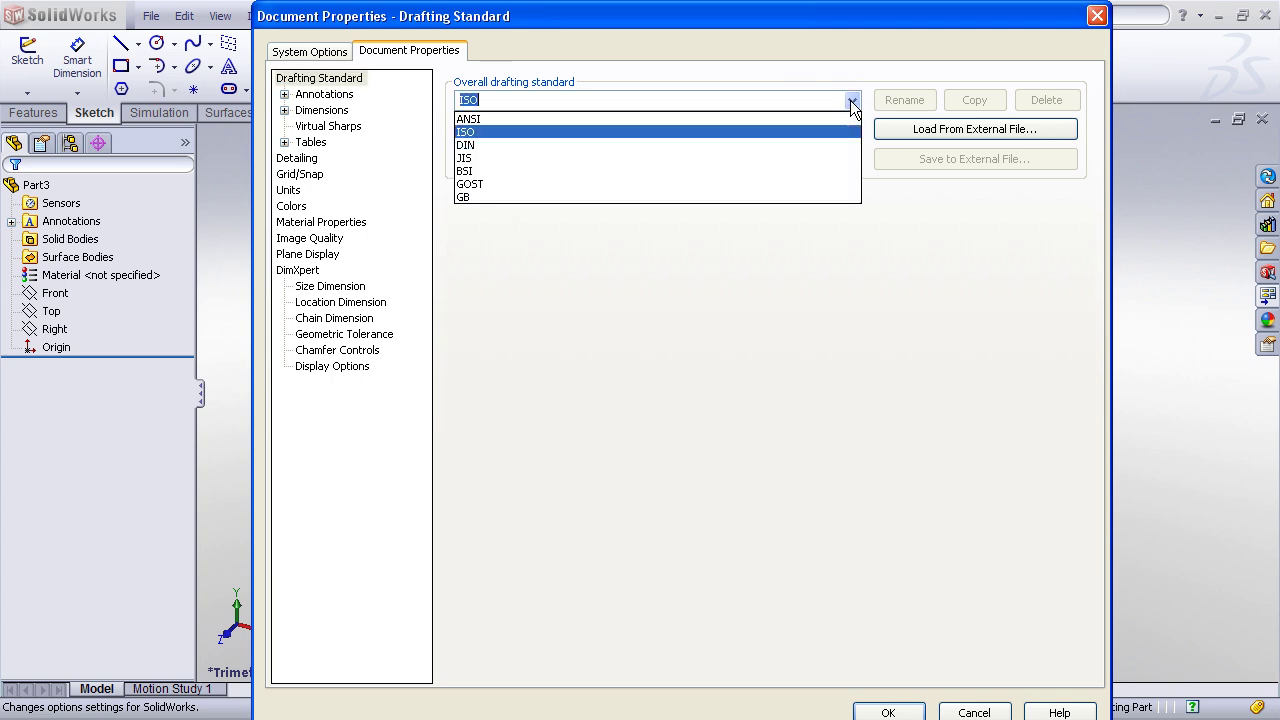
{"action": "left_click", "coordinate": [516, 115]}
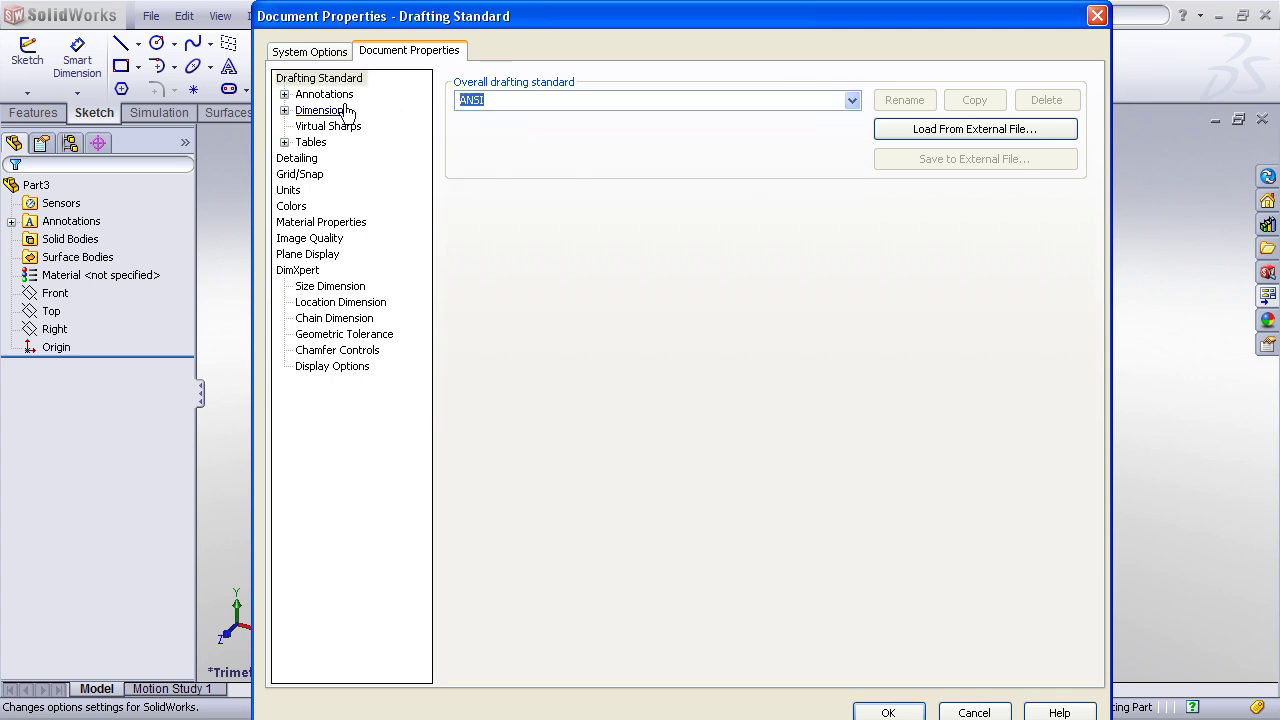
Step: Set the part's unit system to IPS (inch, pound, second) and accept the settings
{"action": "left_click", "coordinate": [289, 191]}
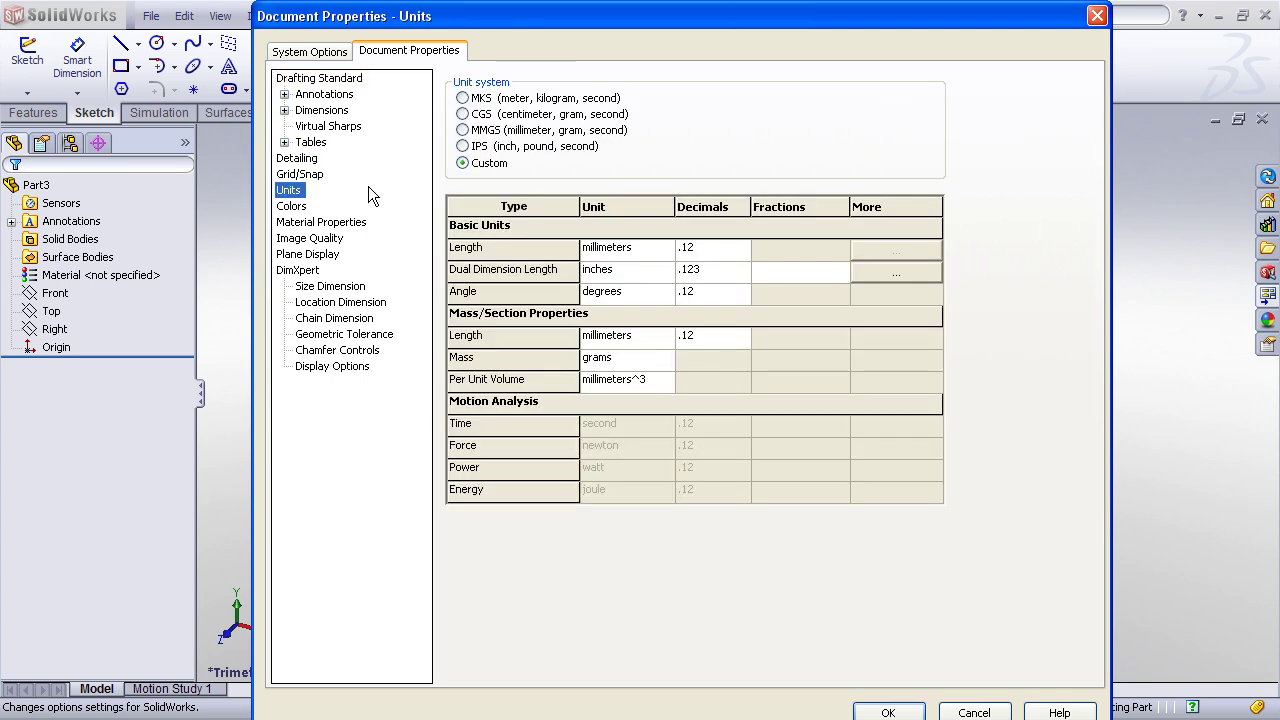
{"action": "left_click", "coordinate": [463, 146]}
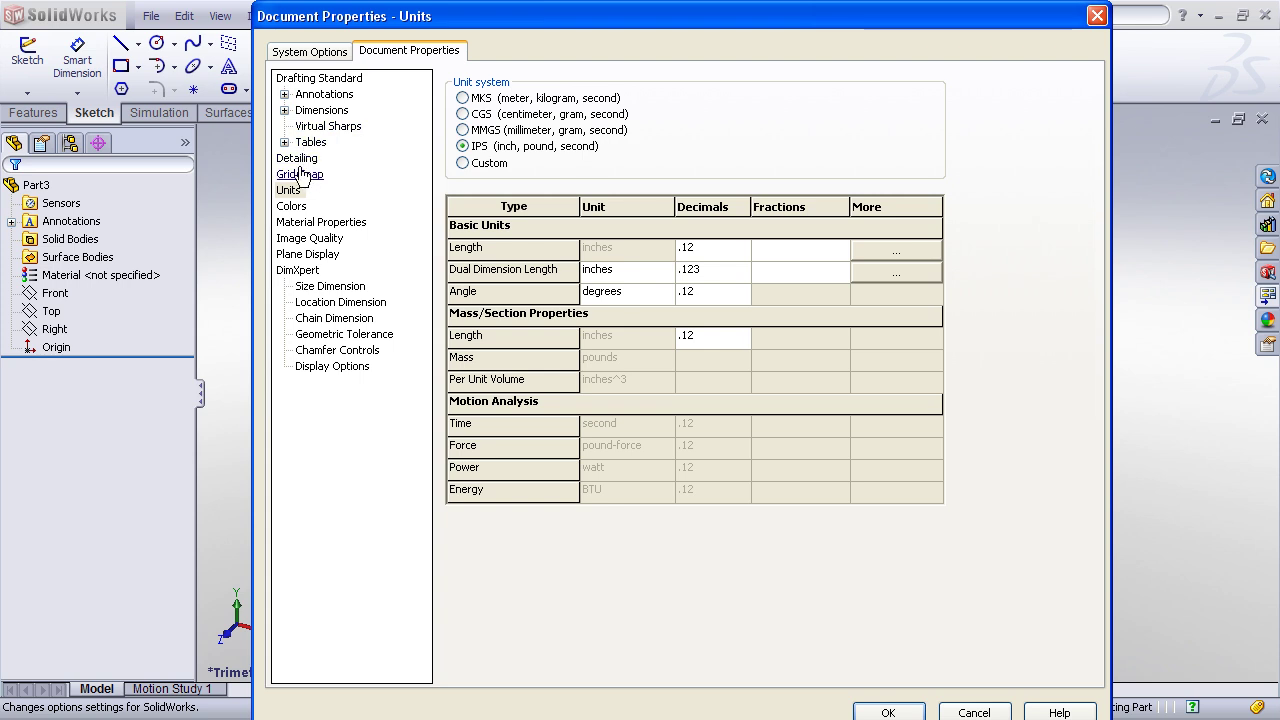
{"action": "left_click", "coordinate": [890, 712]}
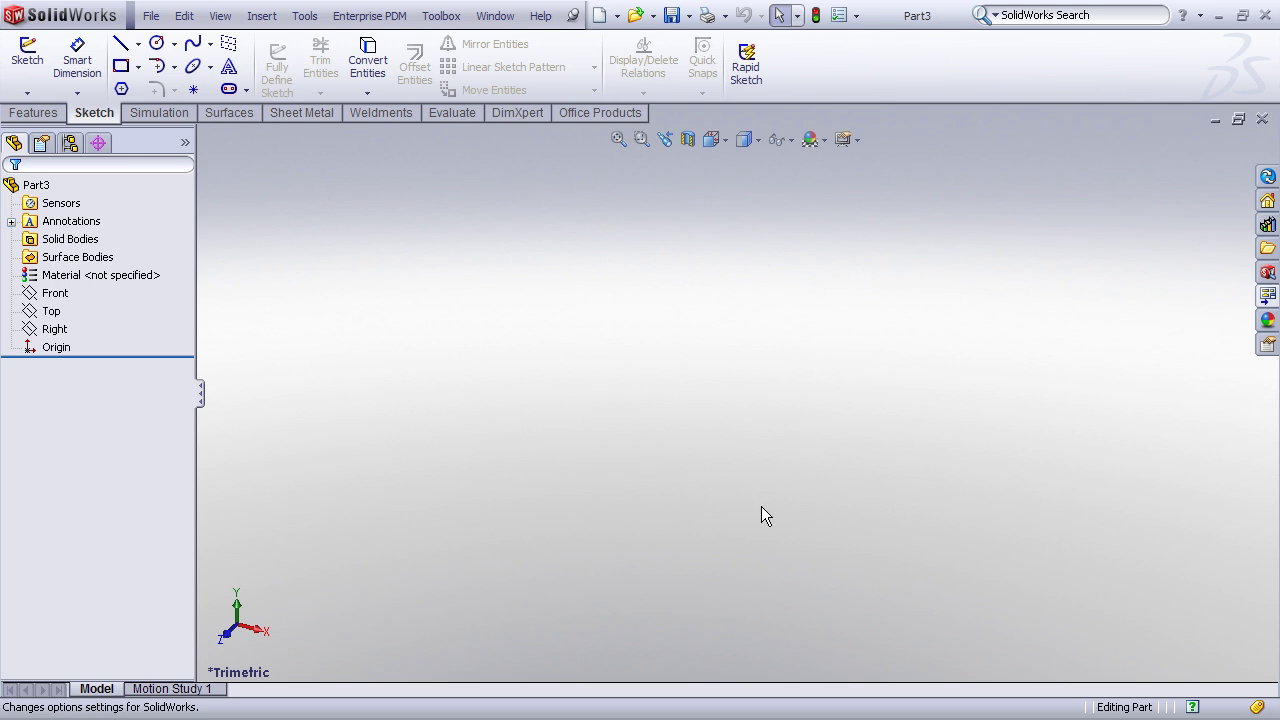
Step: Bring up the part's File Properties dialog from the File menu
{"action": "left_click", "coordinate": [151, 16]}
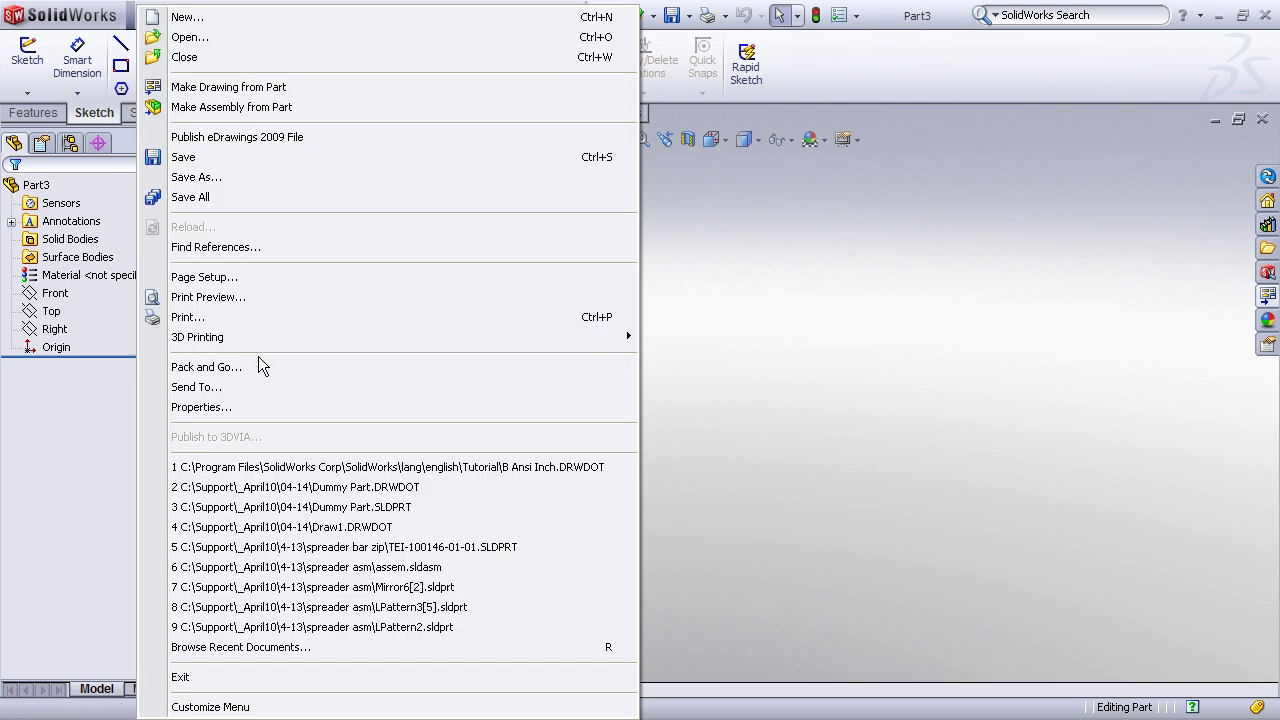
{"action": "left_click", "coordinate": [237, 405]}
{"action": "left_click_drag", "start_coordinate": [304, 205], "coordinate": [344, 140]}
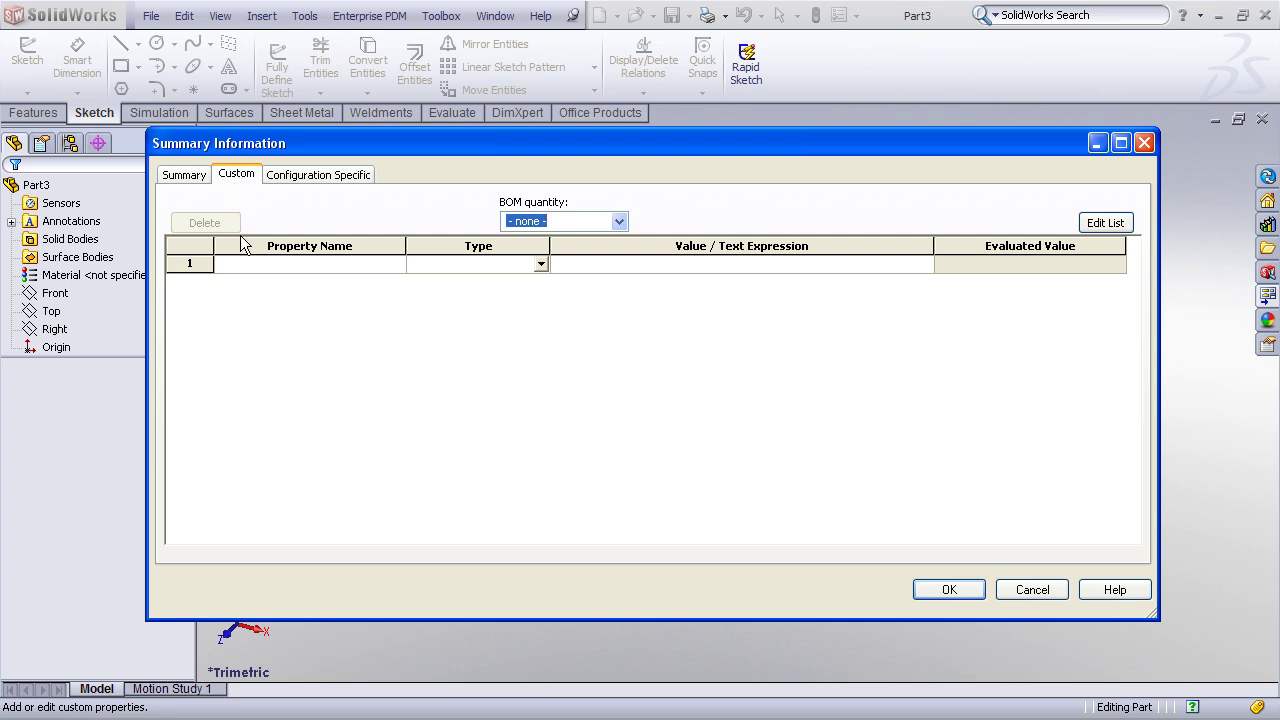
Step: Add a custom property Description of type Text with value XXXX
{"action": "left_click", "coordinate": [295, 263]}
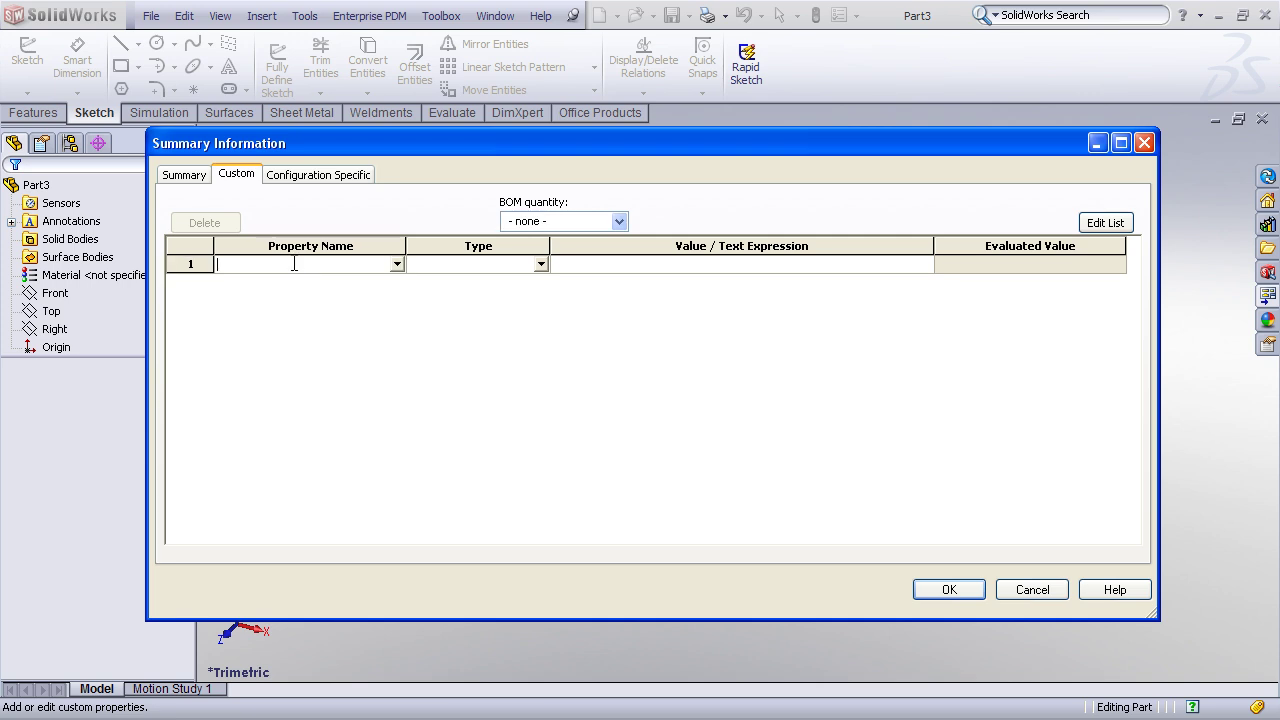
{"action": "type", "text": "Description"}
{"action": "left_click", "coordinate": [540, 264]}
{"action": "left_click", "coordinate": [510, 277]}
{"action": "left_click", "coordinate": [677, 266]}
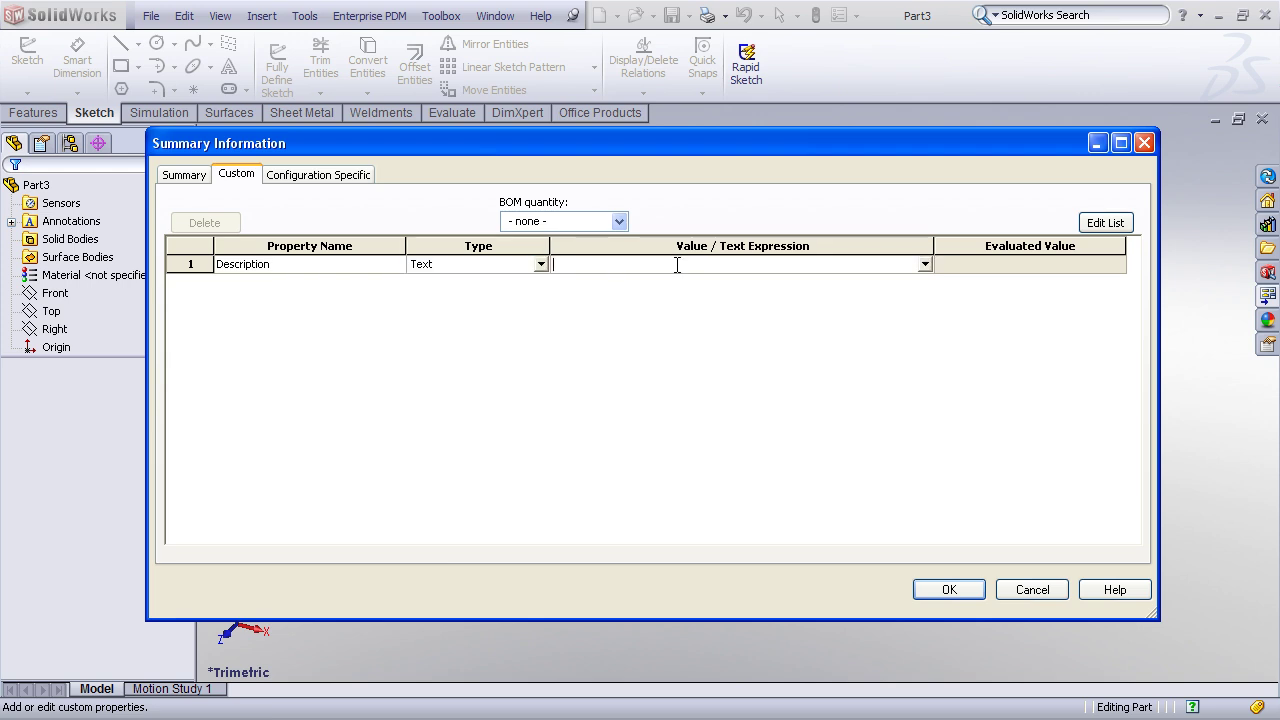
{"action": "type", "text": "xxxx"}
{"action": "left_click", "coordinate": [977, 263]}
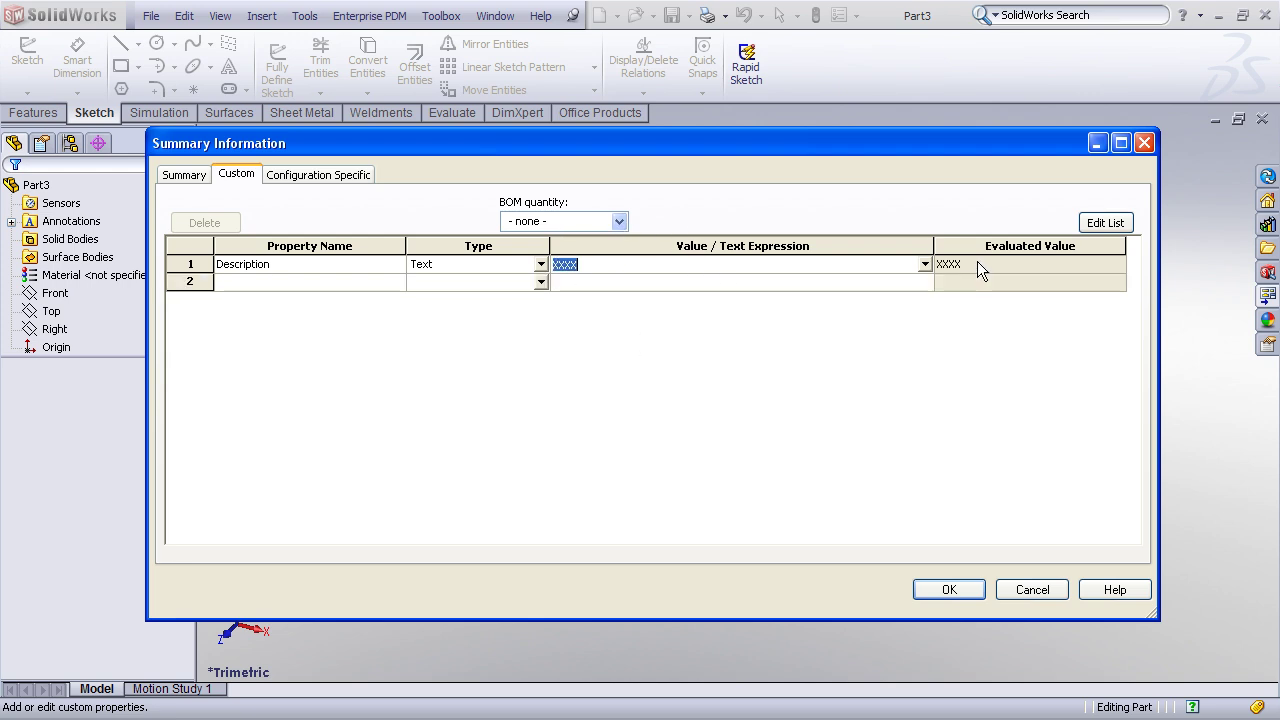
Step: Add a custom property PartNo of type Text with value XXX-XXXX
{"action": "left_click", "coordinate": [249, 282]}
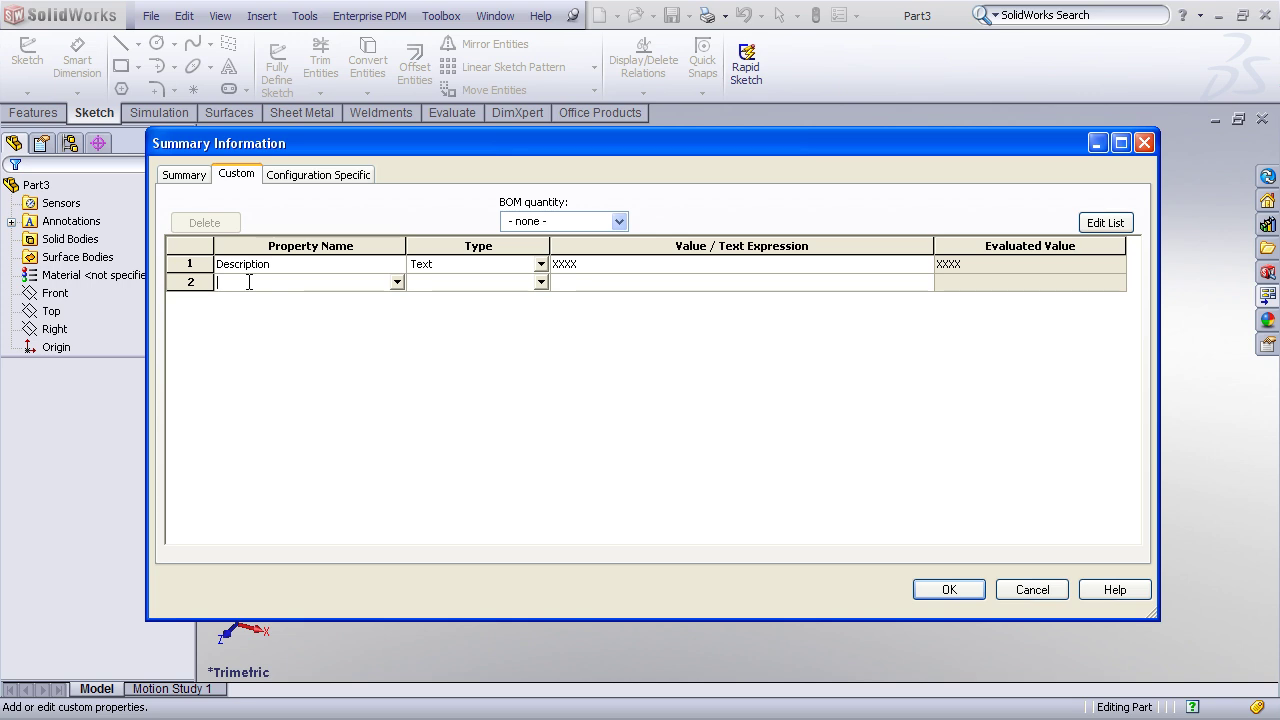
{"action": "type", "text": "PartNo"}
{"action": "left_click", "coordinate": [540, 285]}
{"action": "left_click", "coordinate": [529, 297]}
{"action": "left_click", "coordinate": [633, 282]}
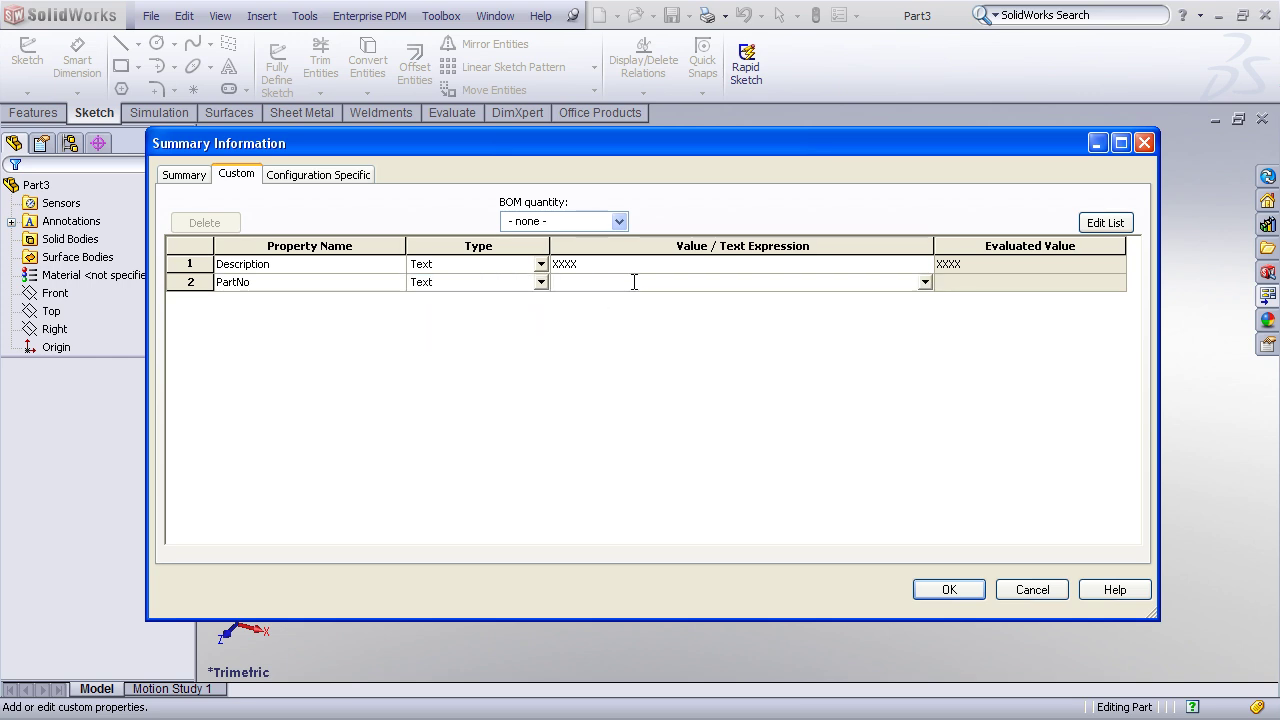
{"action": "type", "text": "XXX-XXXX"}
{"action": "key", "text": "Return"}
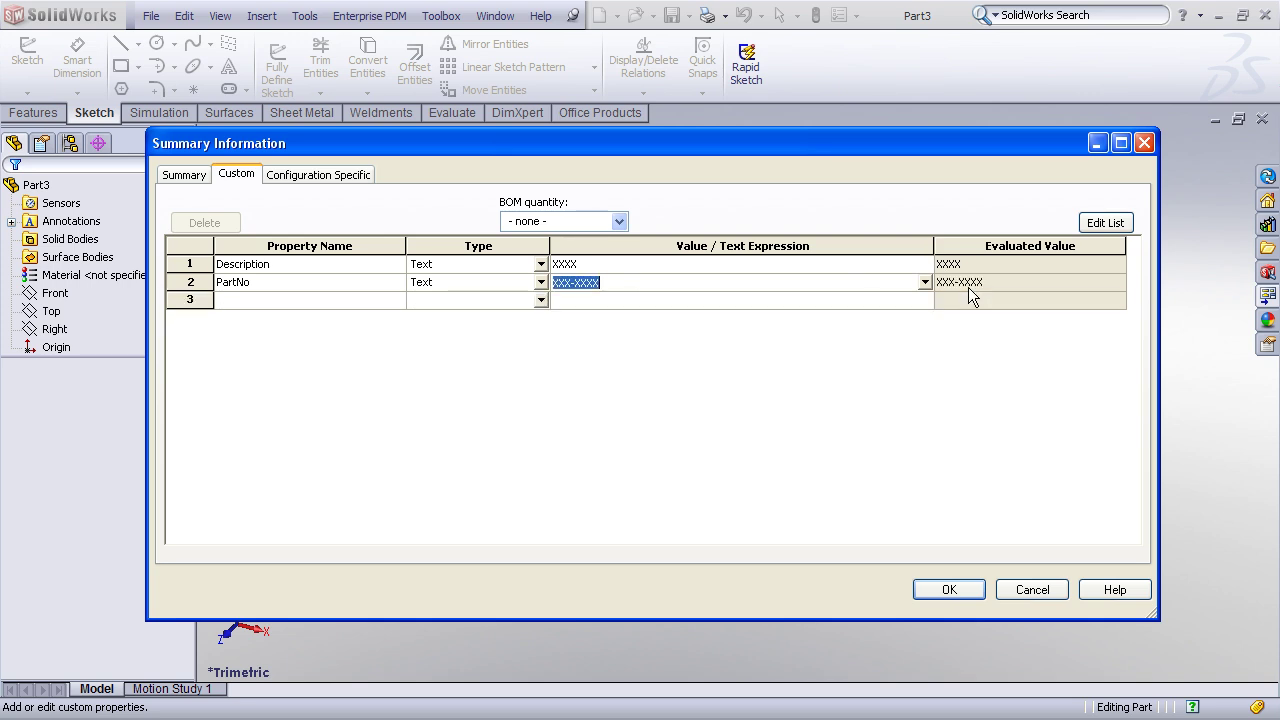
Step: Add a Text custom property named Material and show its linkable values
{"action": "left_click", "coordinate": [249, 302]}
{"action": "type", "text": "Material"}
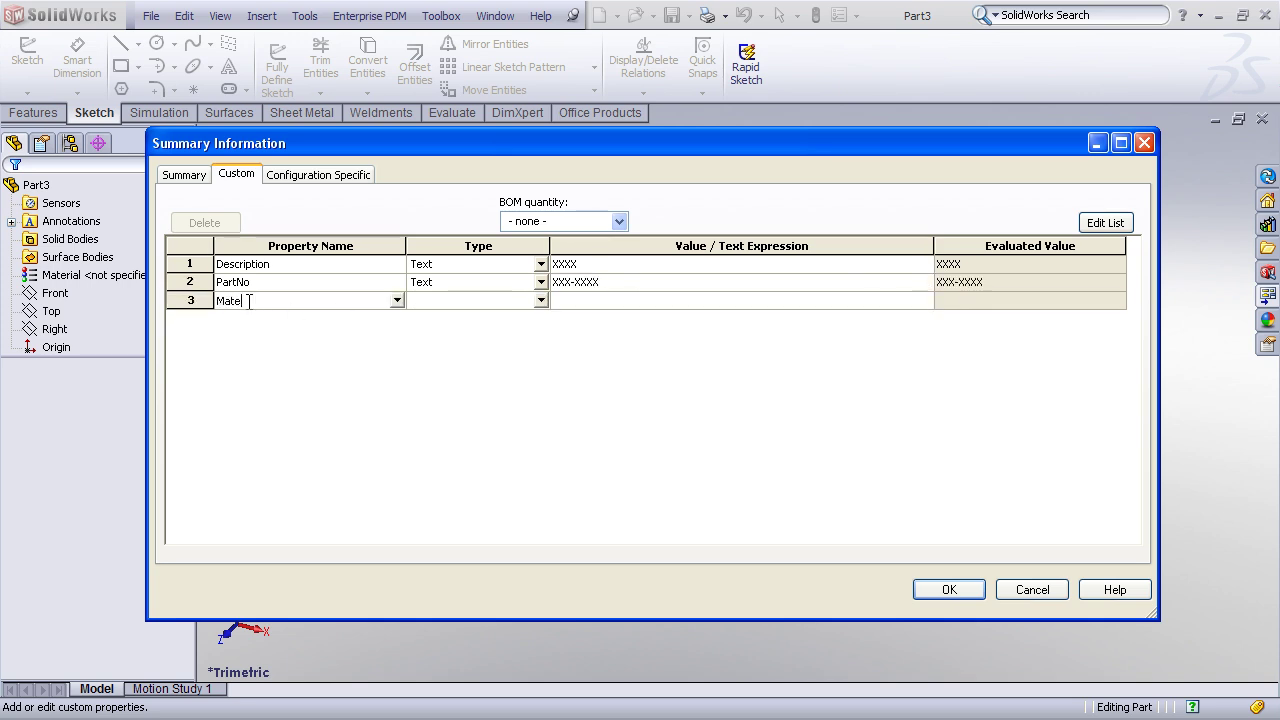
{"action": "left_click", "coordinate": [505, 302]}
{"action": "left_click", "coordinate": [596, 295]}
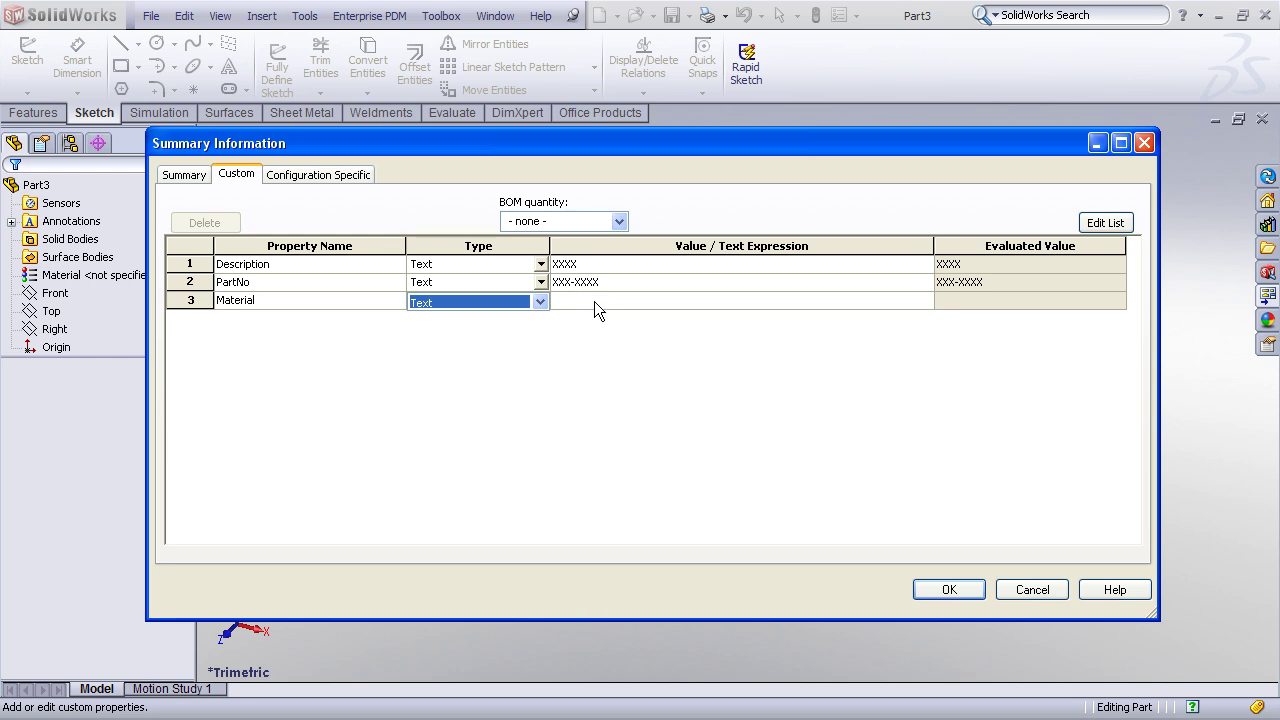
{"action": "left_click", "coordinate": [928, 301]}
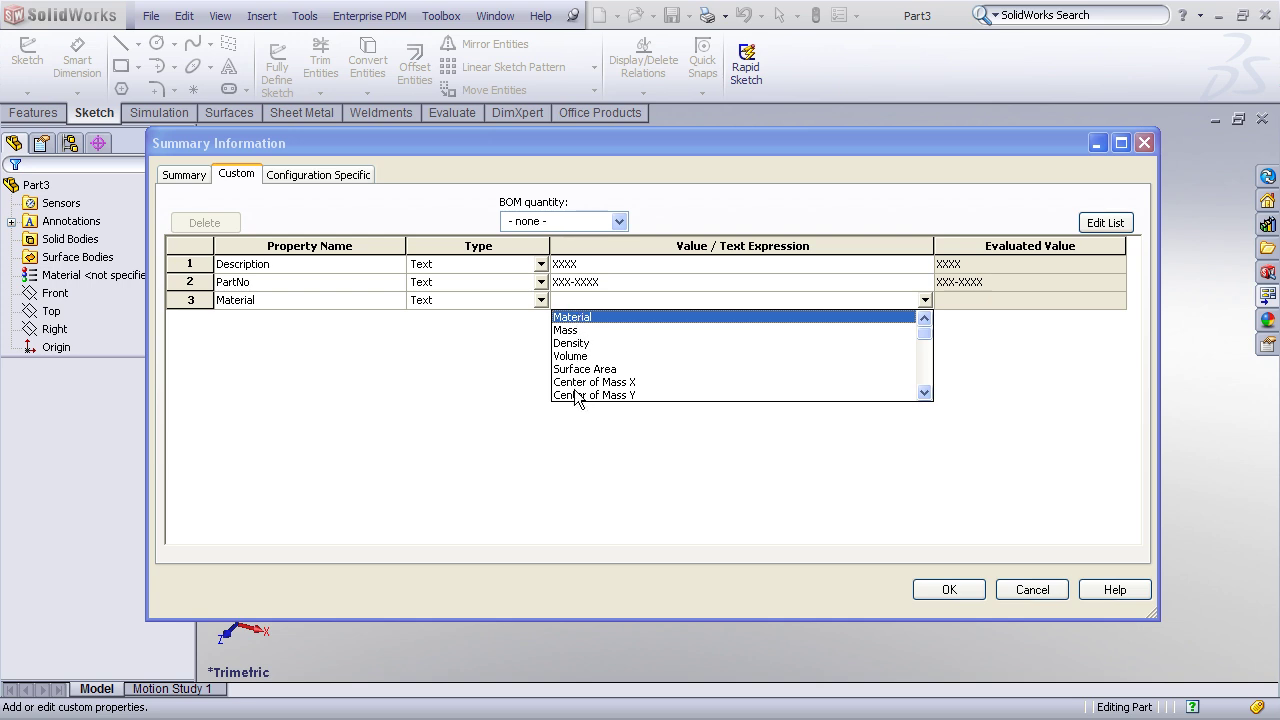
Step: Link Material to the part's material and add a Text property Weight linked to Mass
{"action": "left_click", "coordinate": [578, 318]}
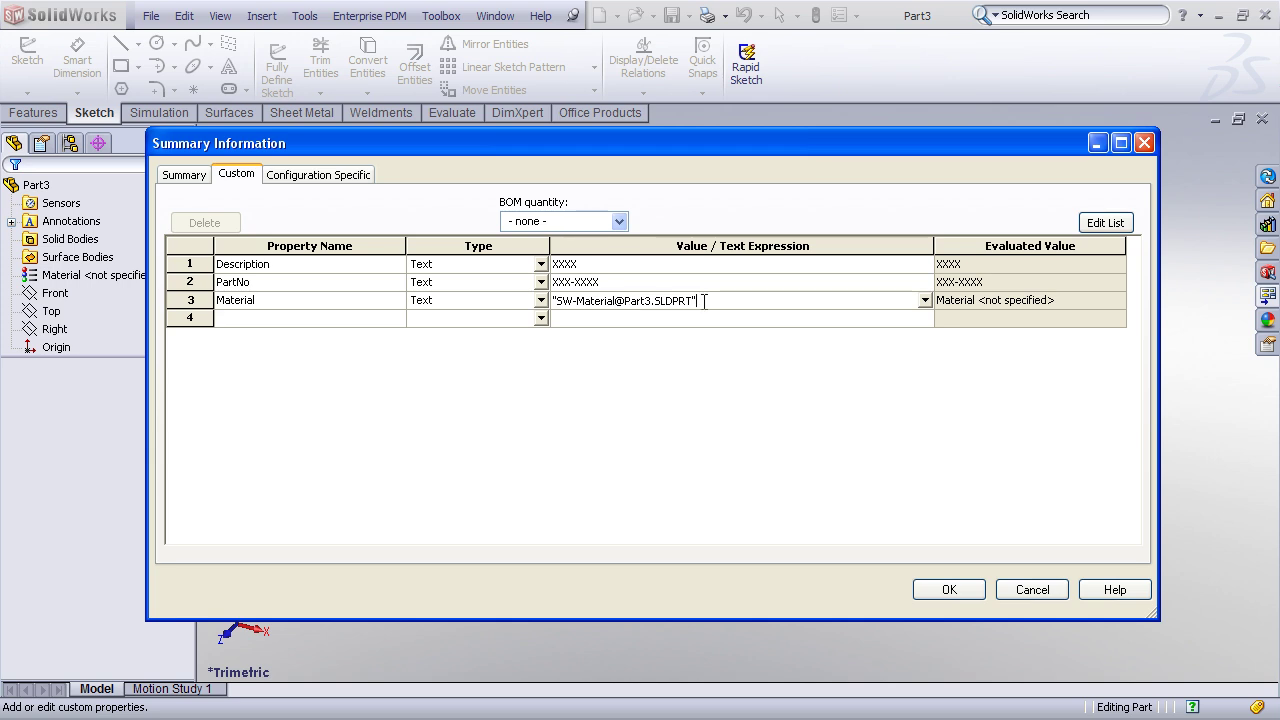
{"action": "left_click", "coordinate": [310, 316]}
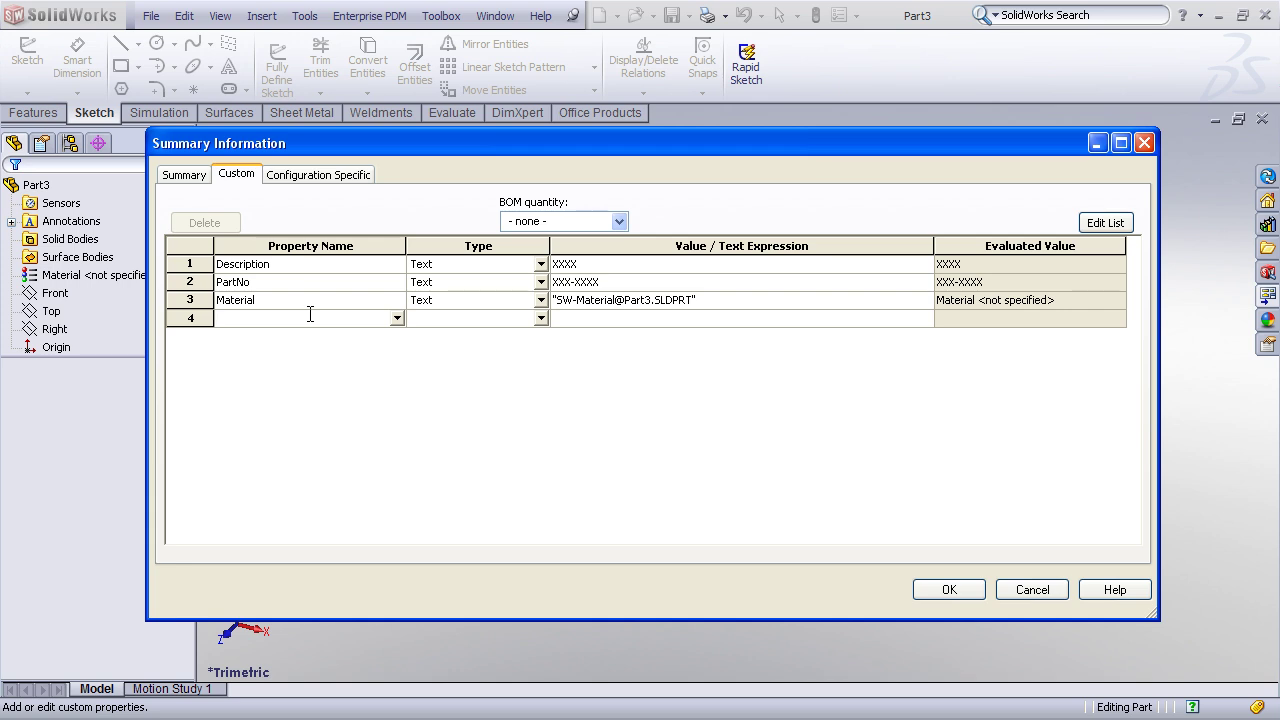
{"action": "type", "text": "Weight"}
{"action": "left_click", "coordinate": [479, 320]}
{"action": "left_click", "coordinate": [598, 318]}
{"action": "left_click", "coordinate": [893, 318]}
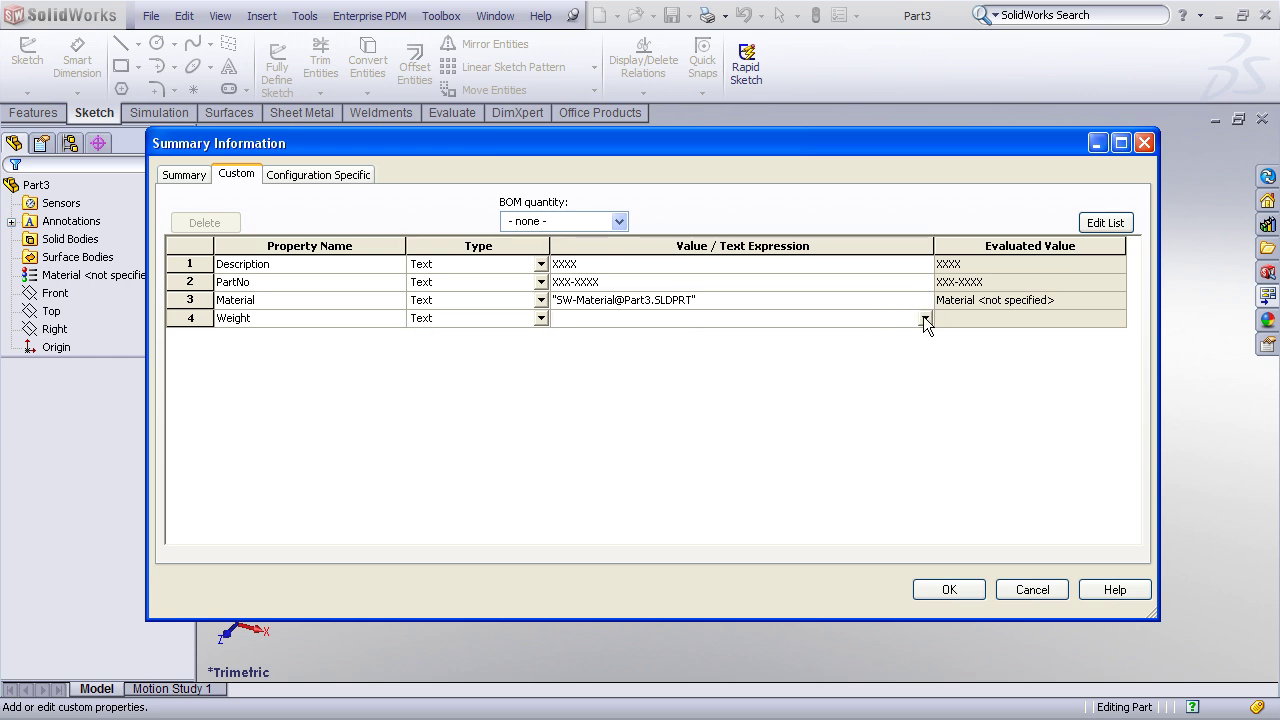
{"action": "left_click", "coordinate": [925, 318]}
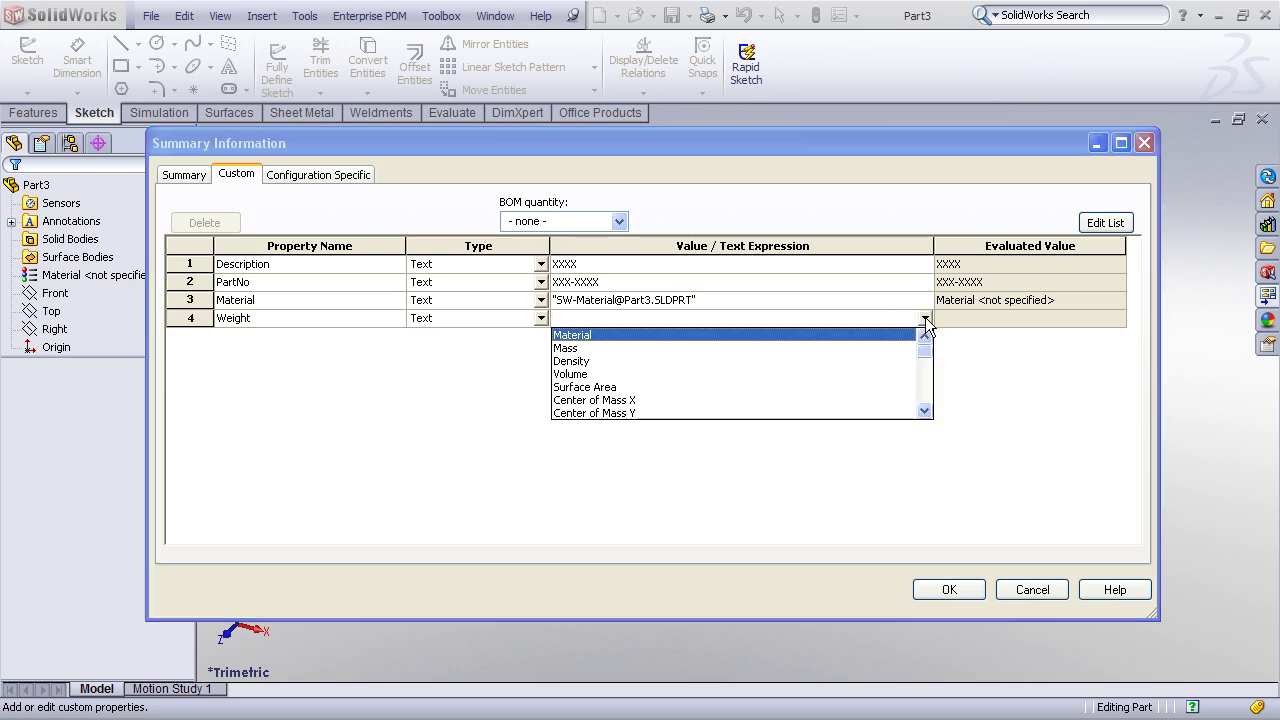
{"action": "left_click", "coordinate": [566, 348]}
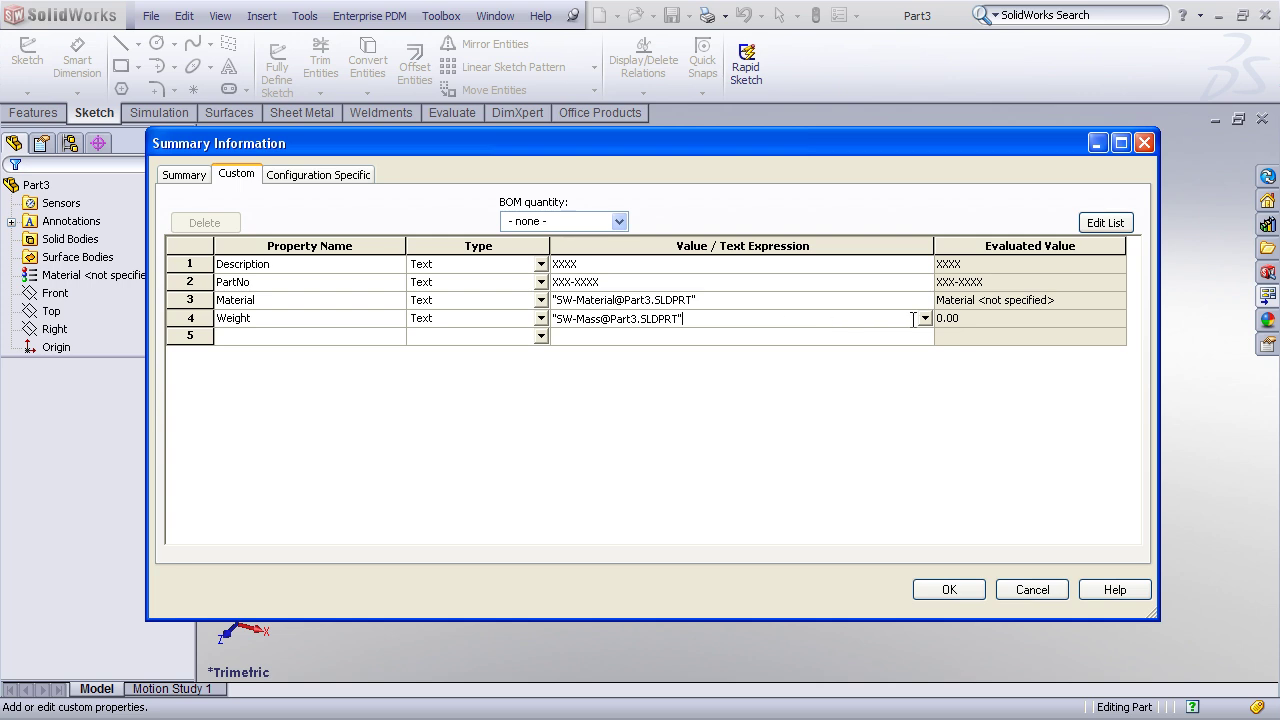
Step: Add a Text property DrawnBy with value ABC and apply the custom properties
{"action": "left_click", "coordinate": [352, 336]}
{"action": "type", "text": "DrawnBy"}
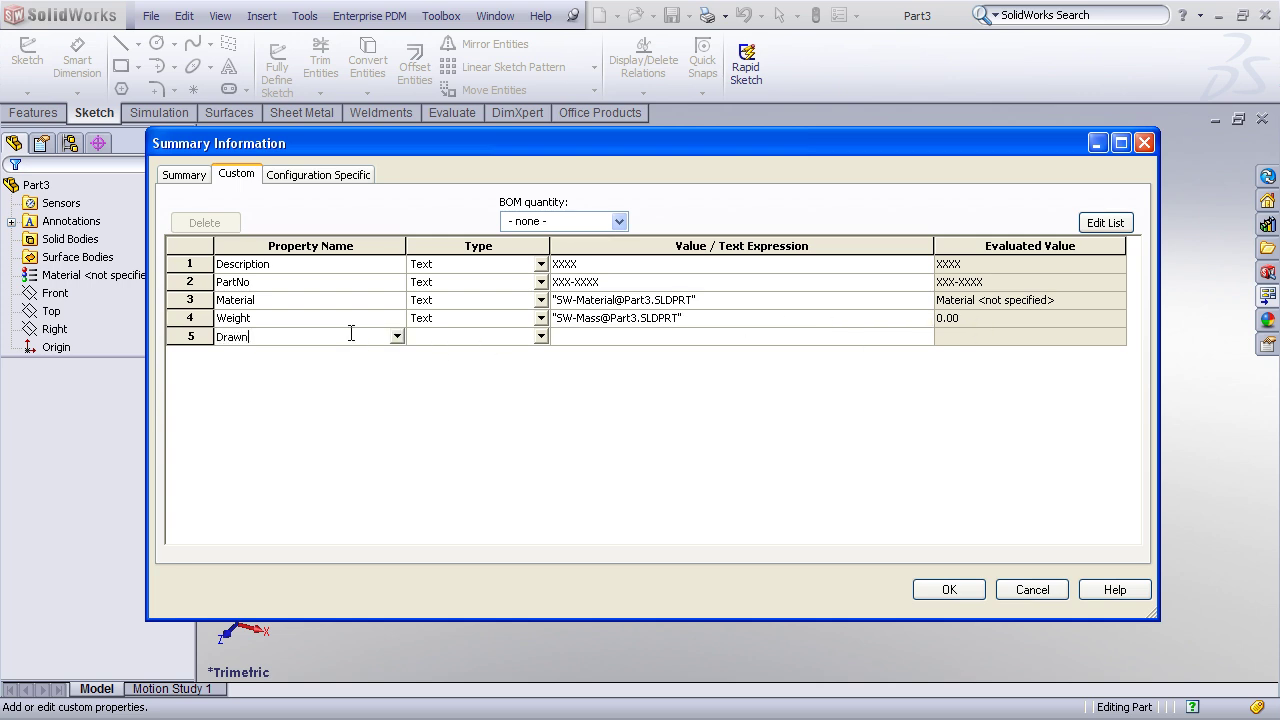
{"action": "left_click", "coordinate": [505, 336]}
{"action": "left_click", "coordinate": [634, 337]}
{"action": "type", "text": "ABC"}
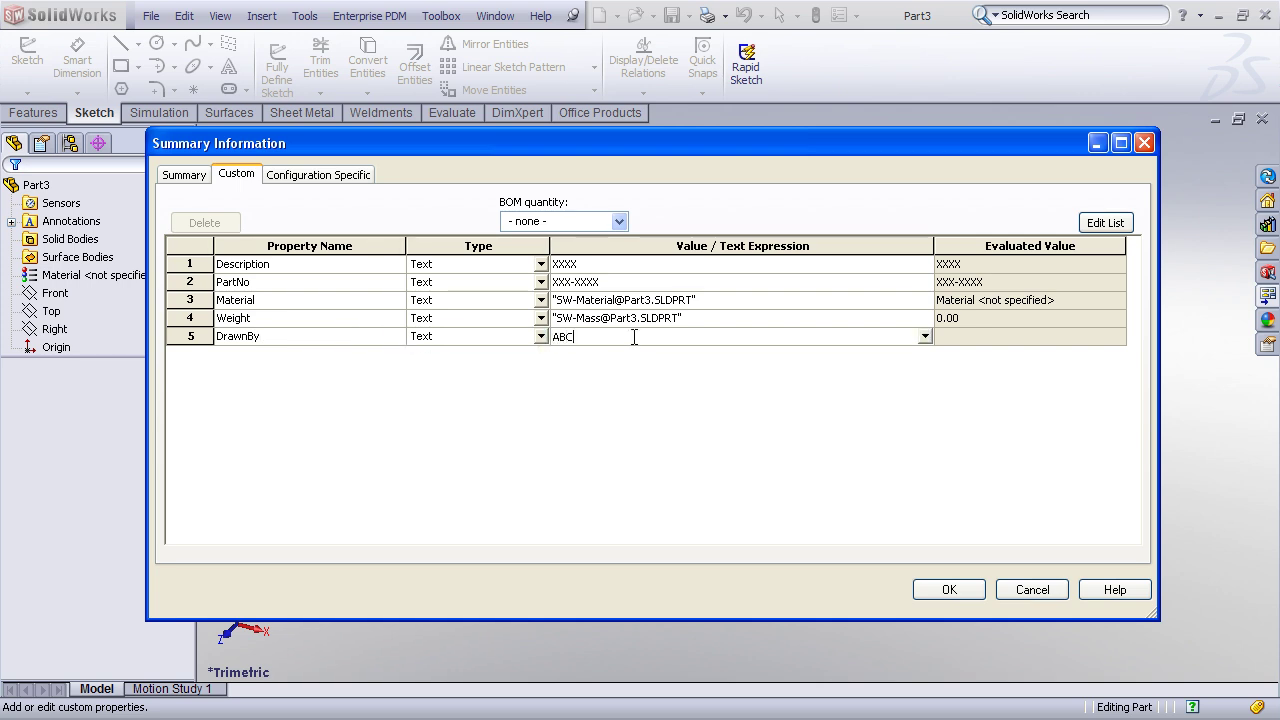
{"action": "left_click", "coordinate": [756, 317]}
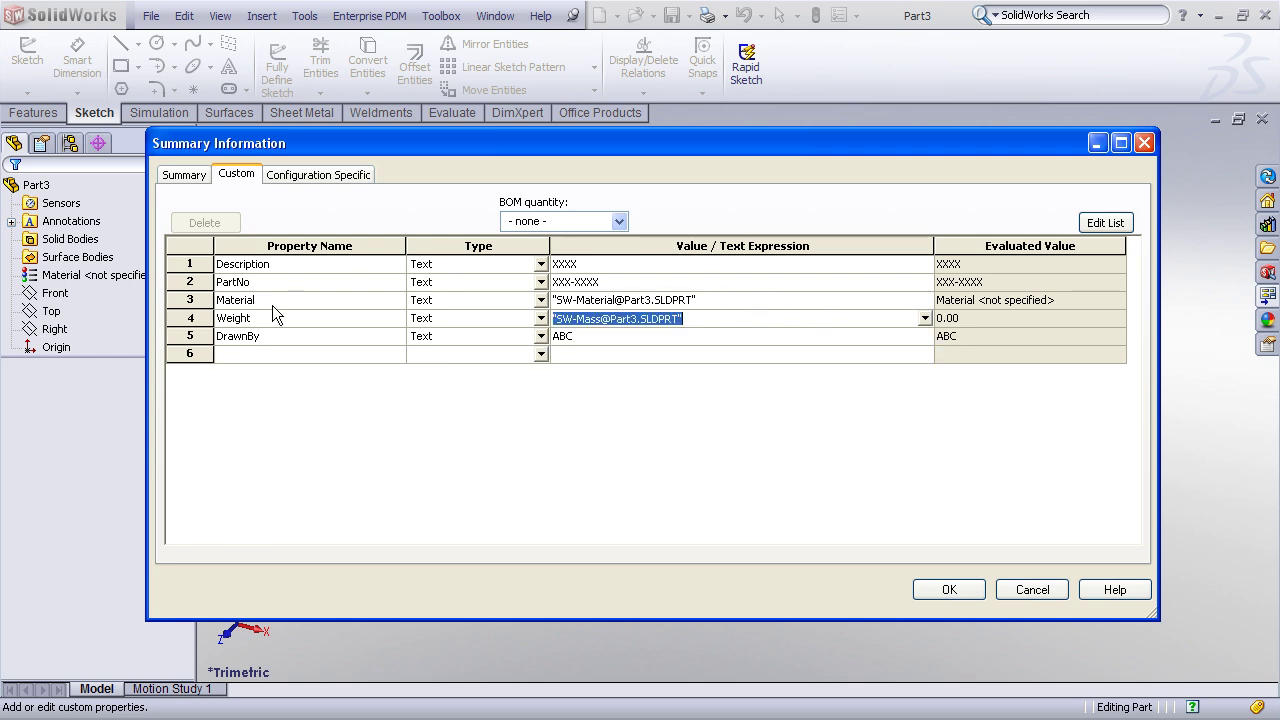
{"action": "left_click", "coordinate": [948, 590]}
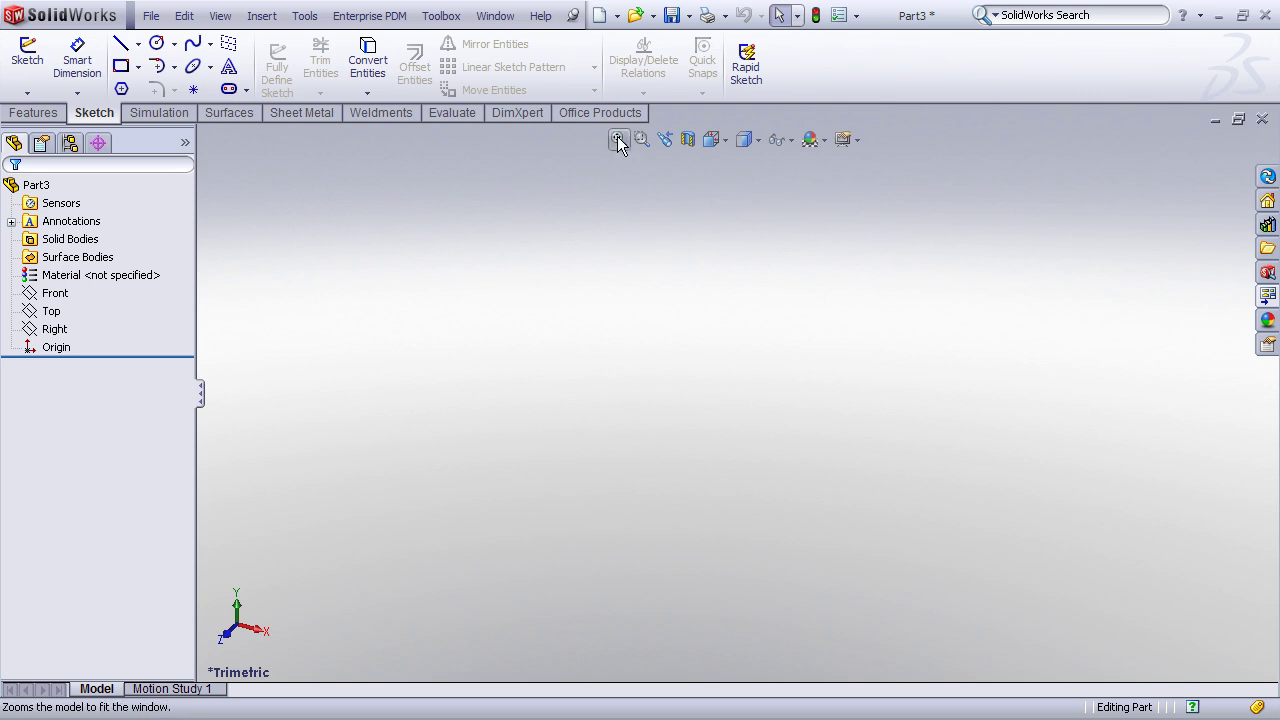
Step: Start a Save As of Part3 and bring up the Save as type choices
{"action": "left_click", "coordinate": [152, 17]}
{"action": "left_click", "coordinate": [190, 177]}
{"action": "left_click_drag", "start_coordinate": [409, 157], "coordinate": [409, 34]}
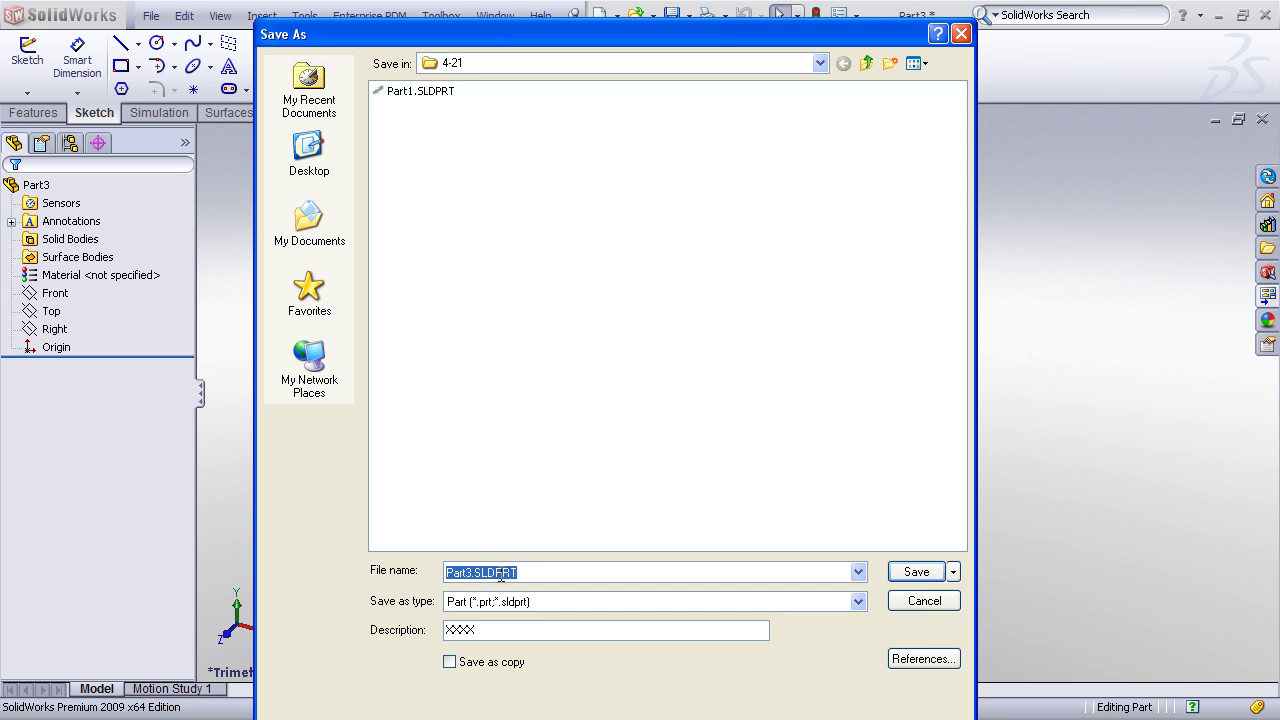
{"action": "left_click", "coordinate": [858, 602]}
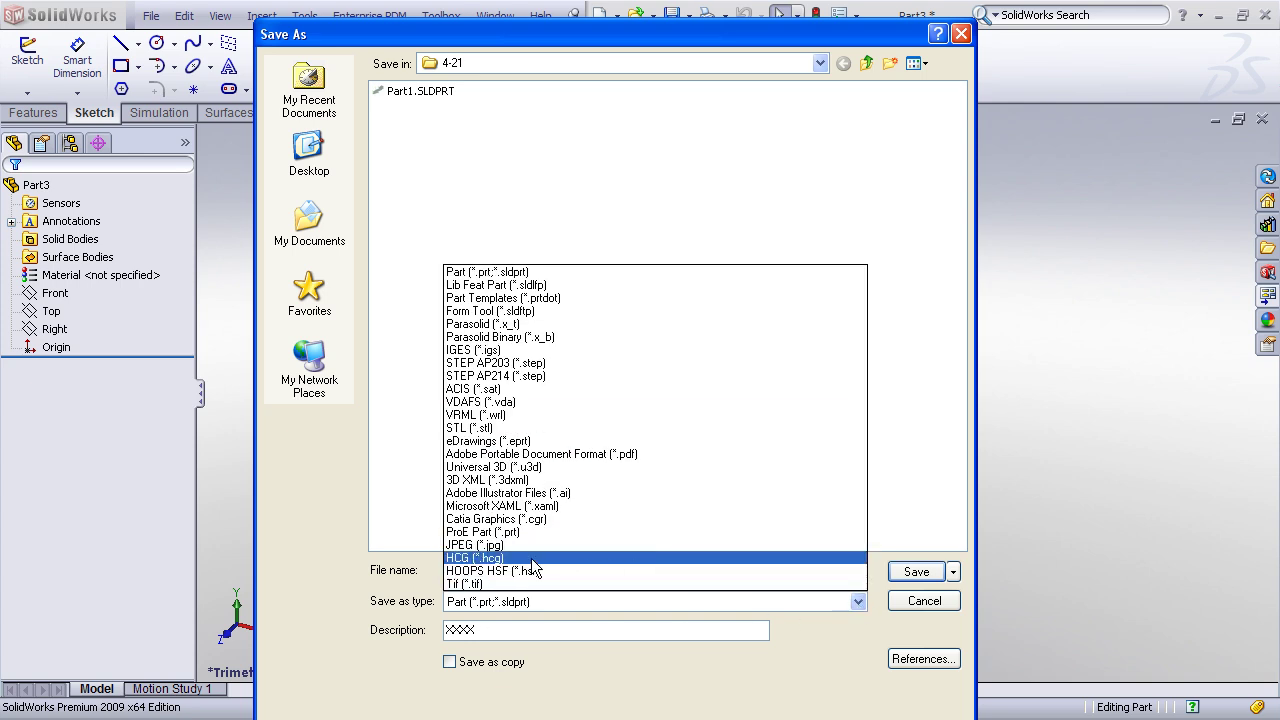
Step: Choose Part Templates (*.prtdot) as the file type, keeping Tutorial as the save location
{"action": "left_click", "coordinate": [545, 299]}
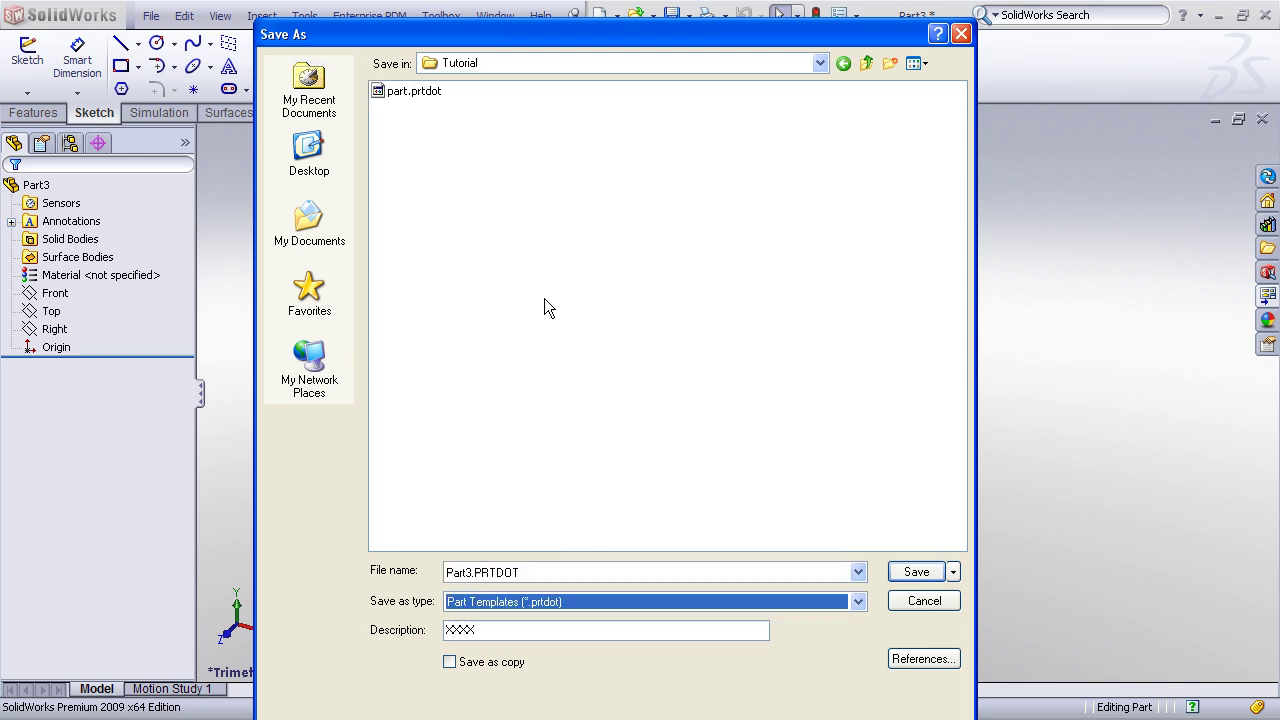
{"action": "left_click", "coordinate": [819, 63]}
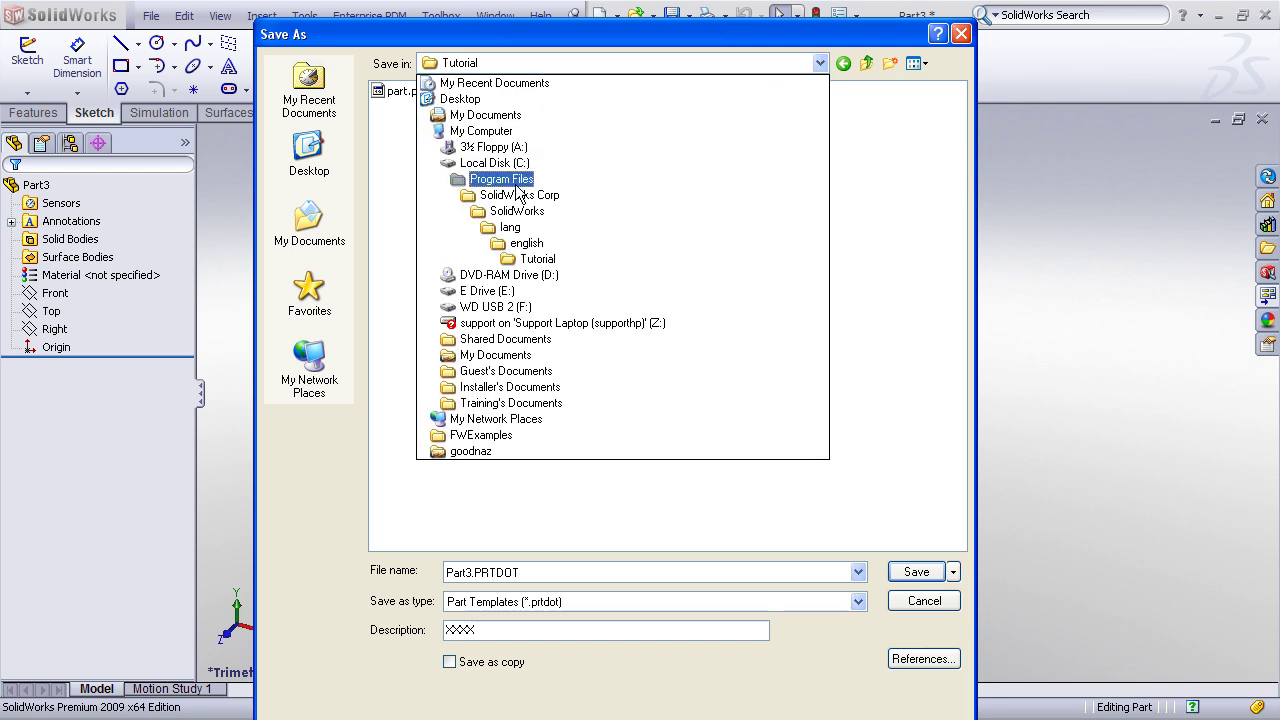
{"action": "left_click", "coordinate": [527, 262]}
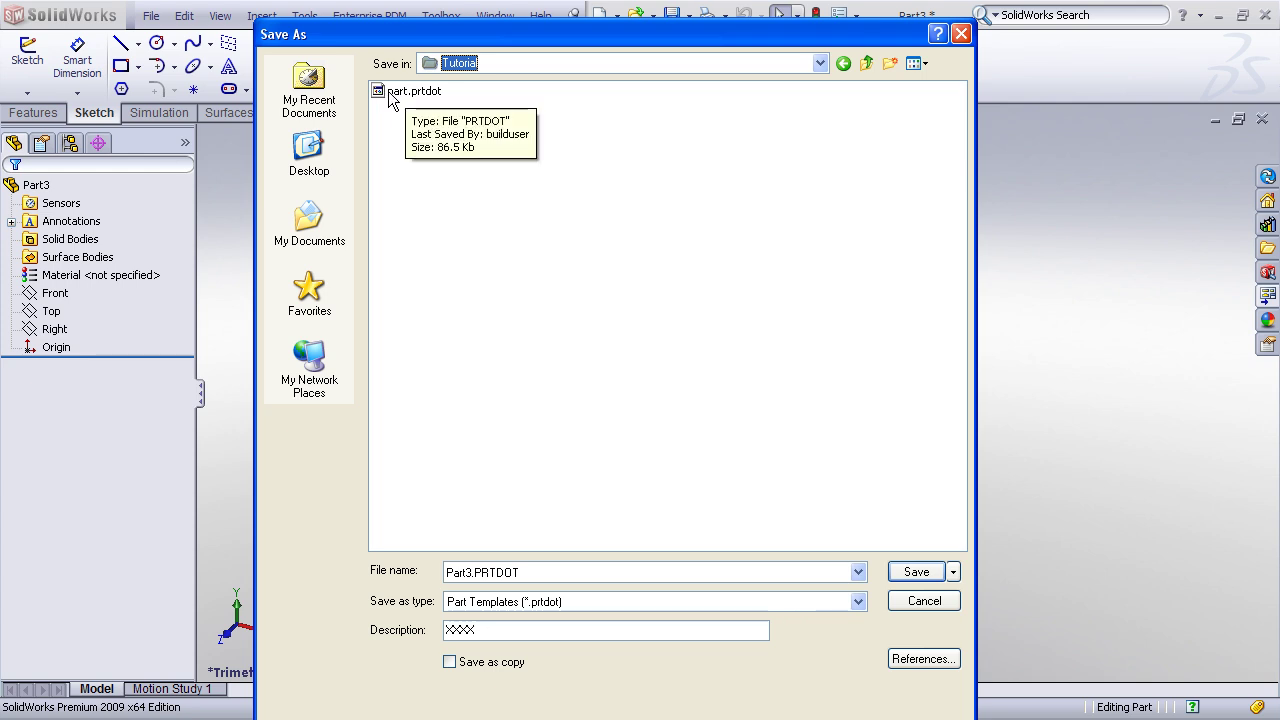
{"action": "left_click", "coordinate": [405, 268]}
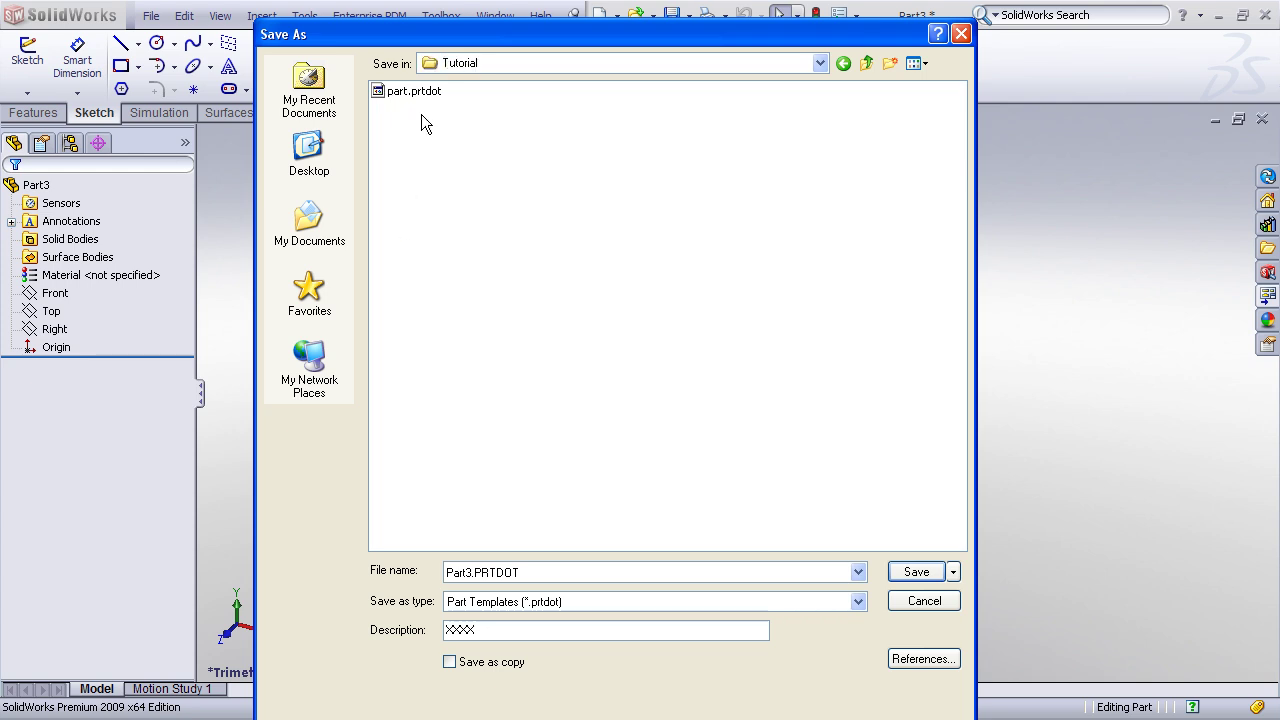
Step: Rename the file to New Part and save it as New Part.PRTDOT
{"action": "left_click", "coordinate": [471, 572]}
{"action": "left_click_drag", "start_coordinate": [471, 572], "coordinate": [437, 569]}
{"action": "type", "text": "New Part"}
{"action": "left_click", "coordinate": [912, 571]}
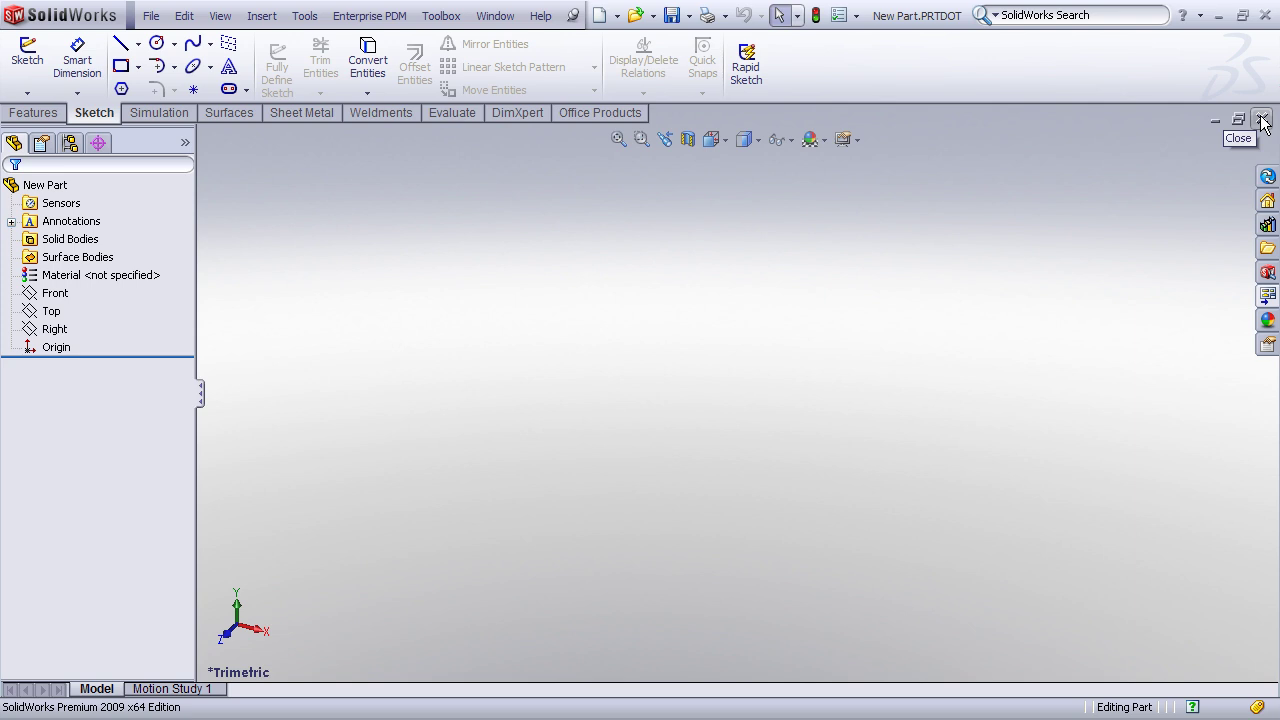
Step: Close the template, create Part4 from the New Part template, and inspect its File Properties
{"action": "left_click", "coordinate": [1263, 121]}
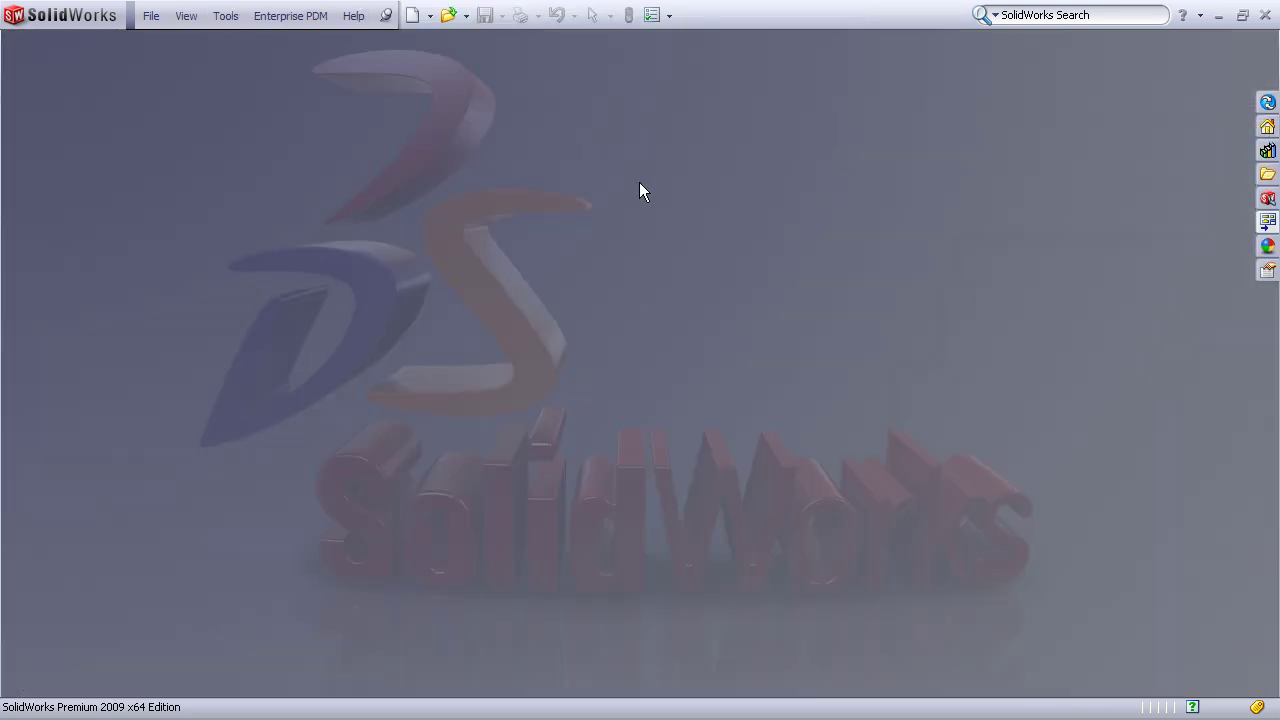
{"action": "left_click", "coordinate": [413, 17]}
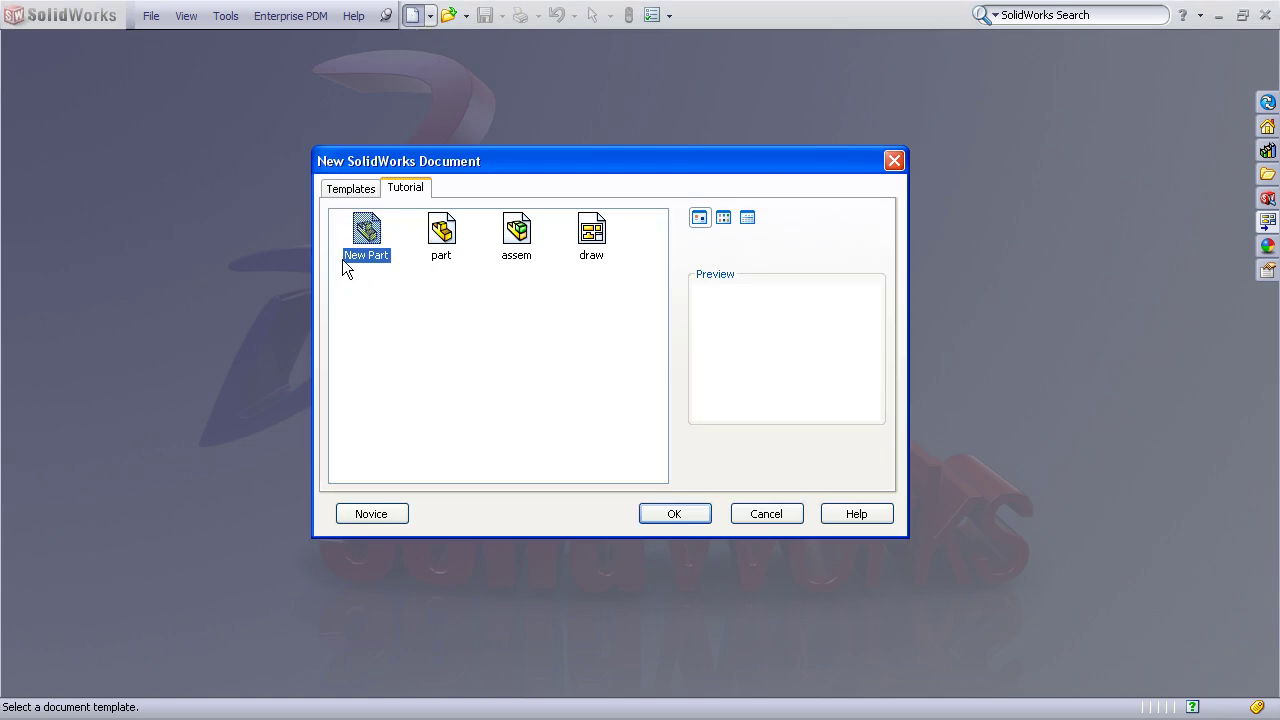
{"action": "double_click", "coordinate": [366, 232]}
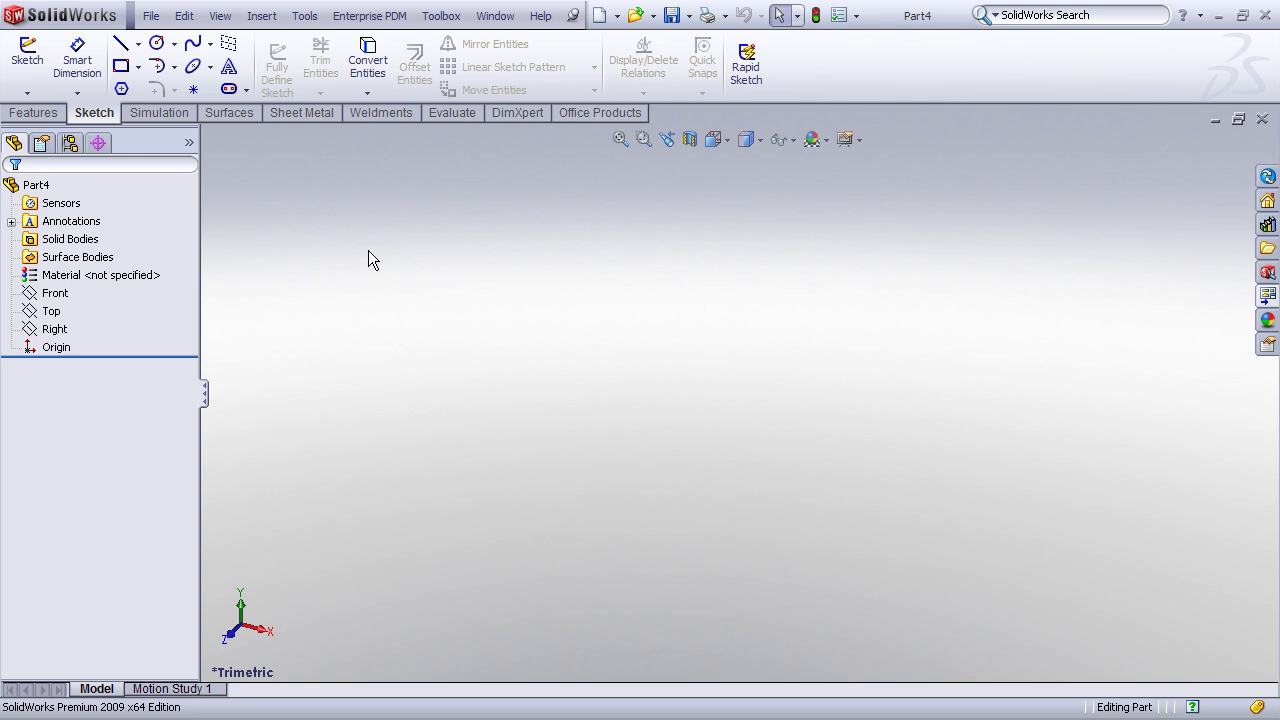
{"action": "left_click", "coordinate": [151, 16]}
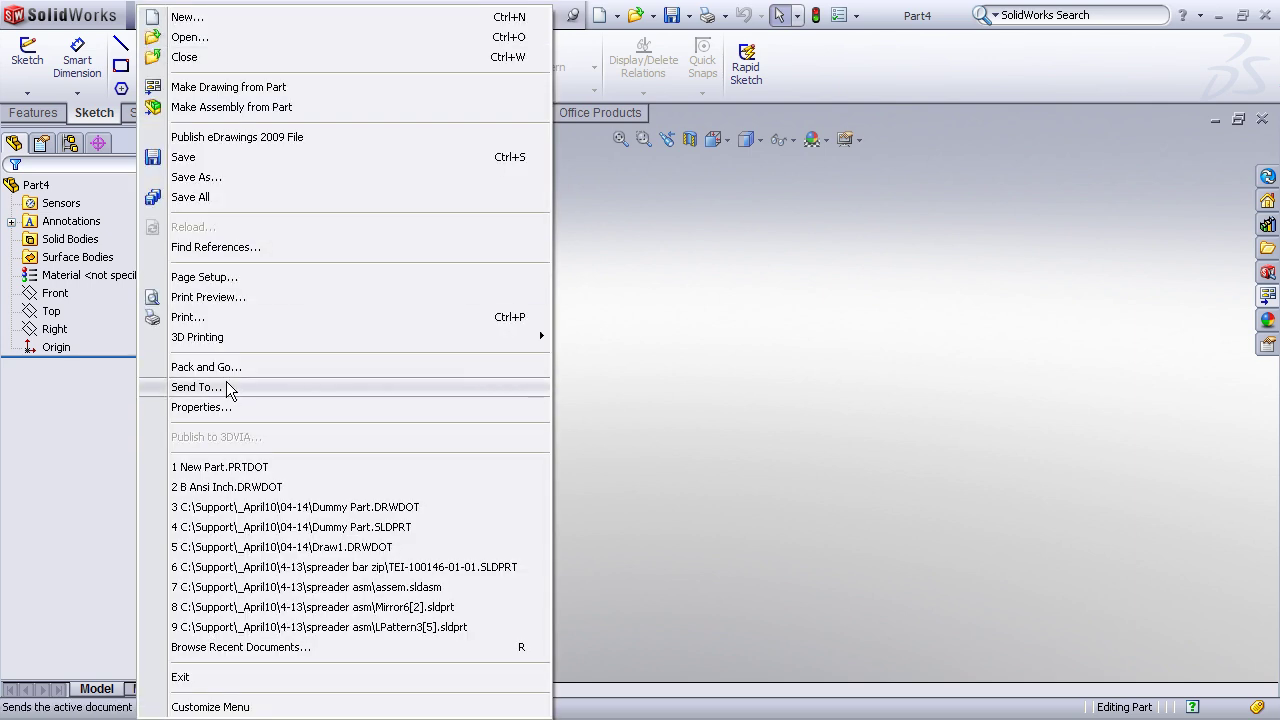
{"action": "left_click", "coordinate": [227, 407]}
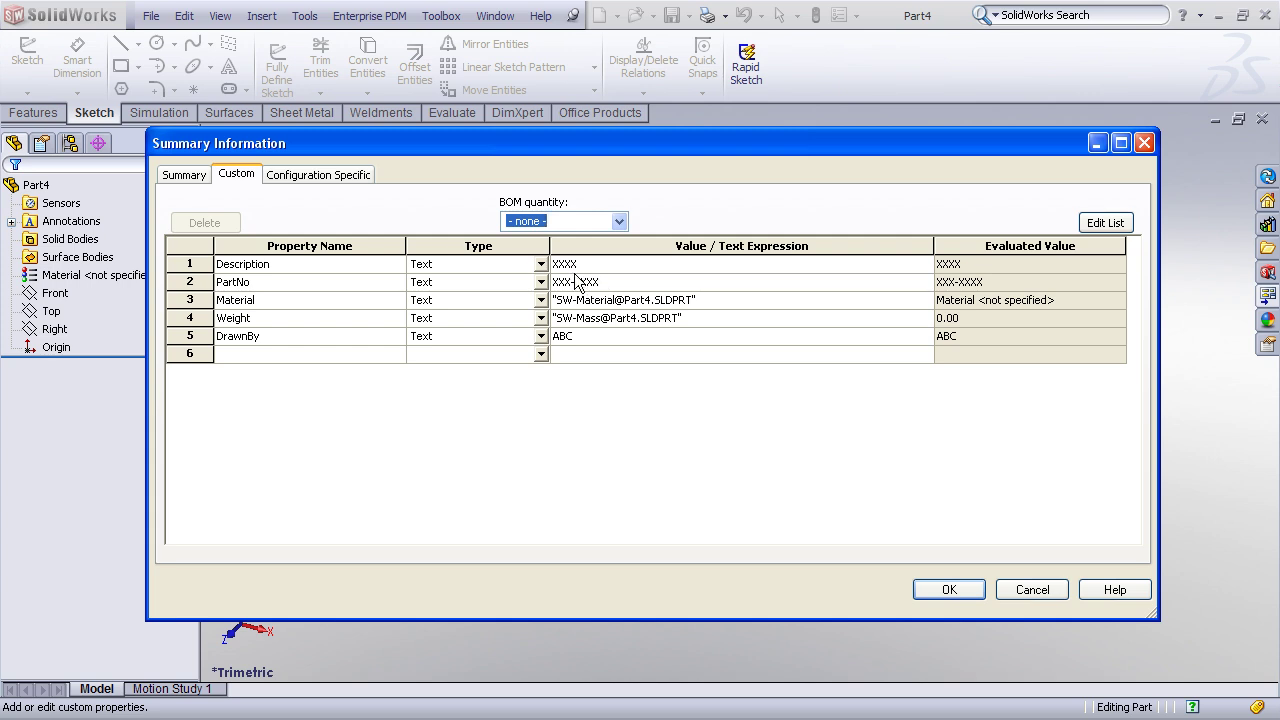
{"action": "left_click", "coordinate": [1030, 590]}
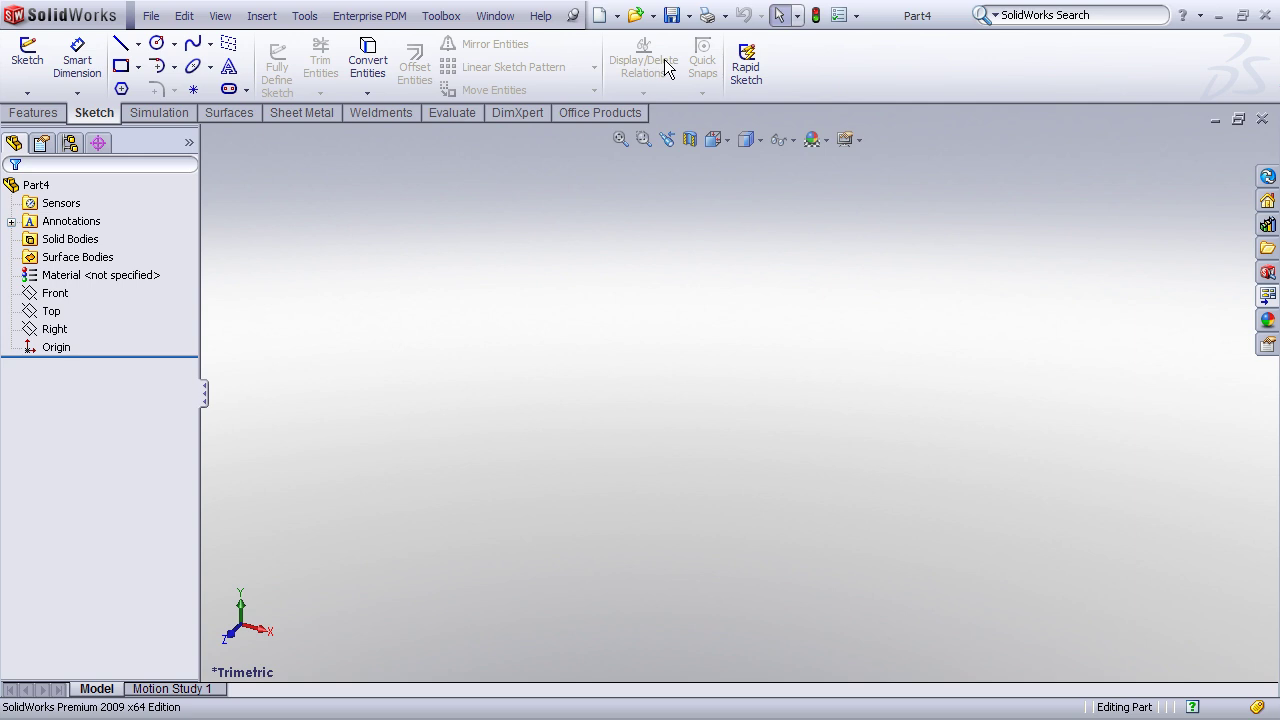
{"action": "left_click", "coordinate": [842, 17]}
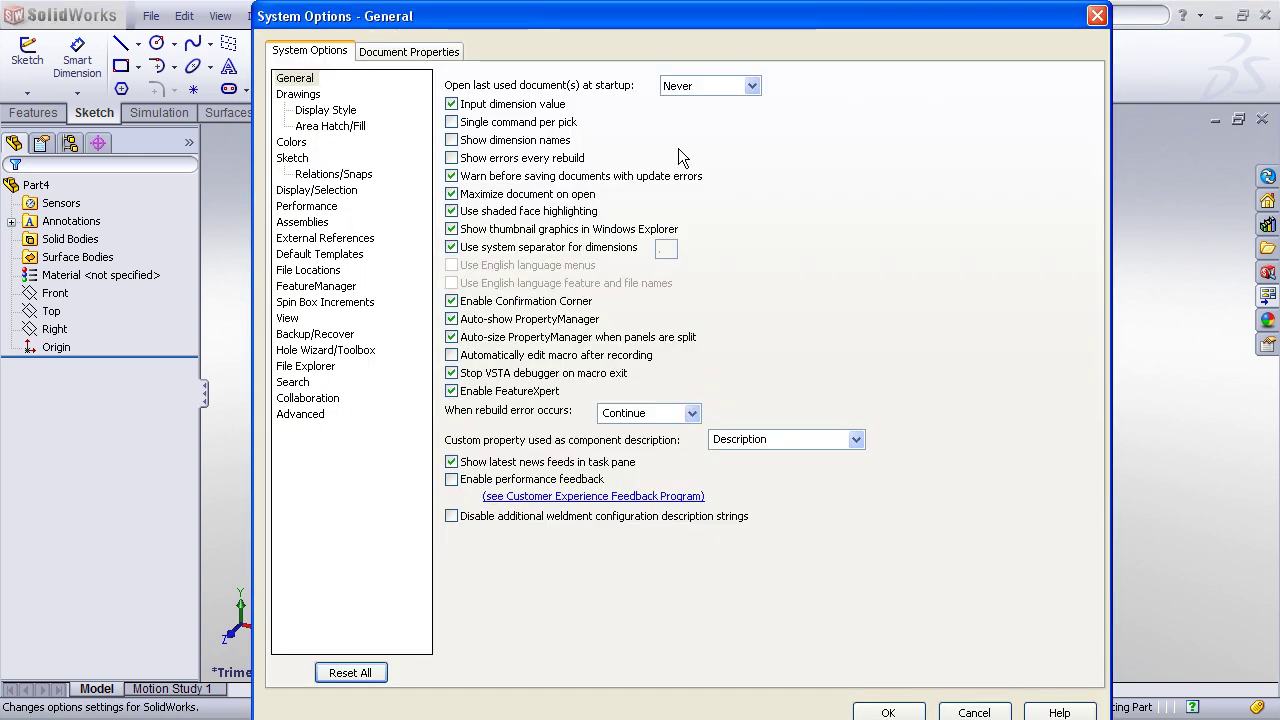
{"action": "left_click", "coordinate": [420, 51]}
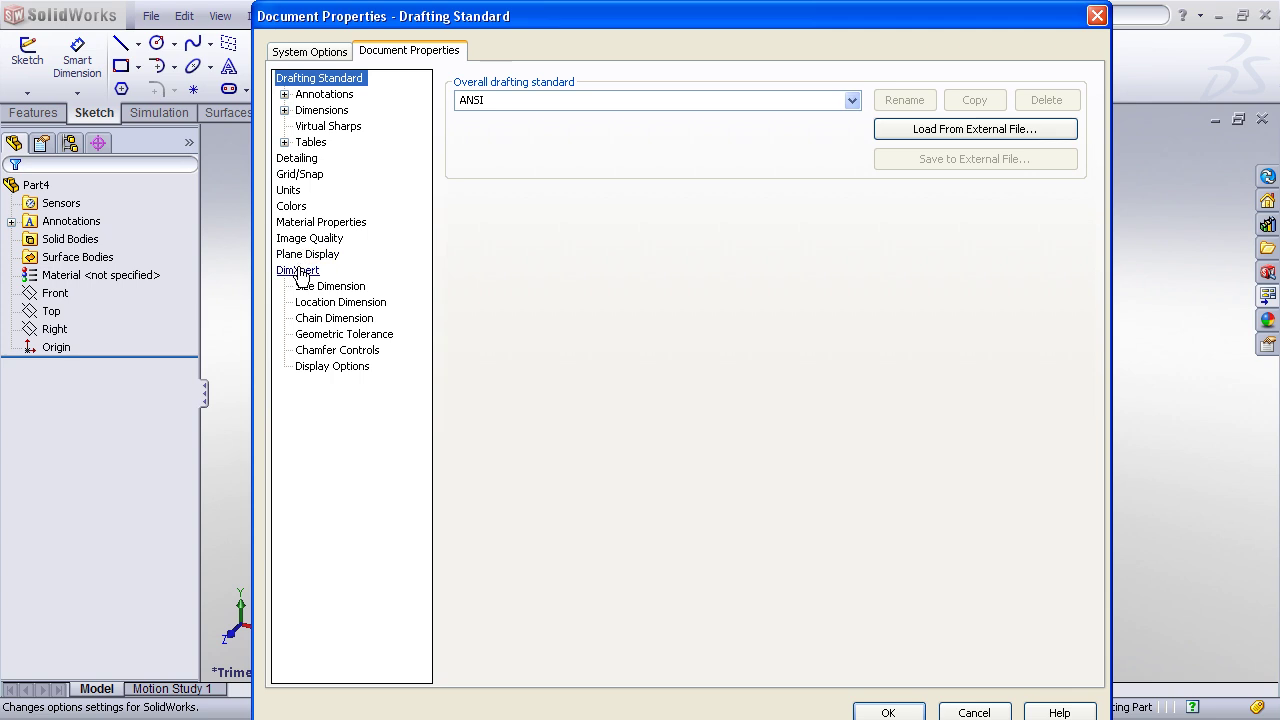
{"action": "left_click", "coordinate": [888, 712]}
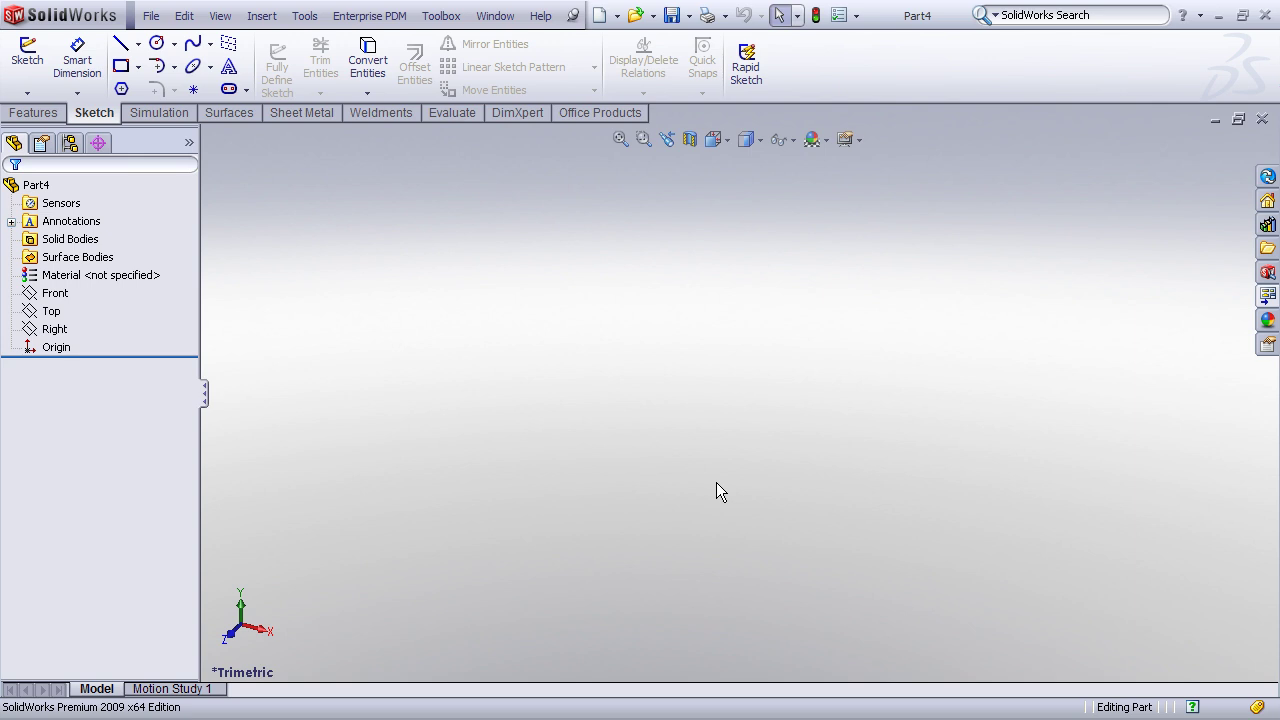